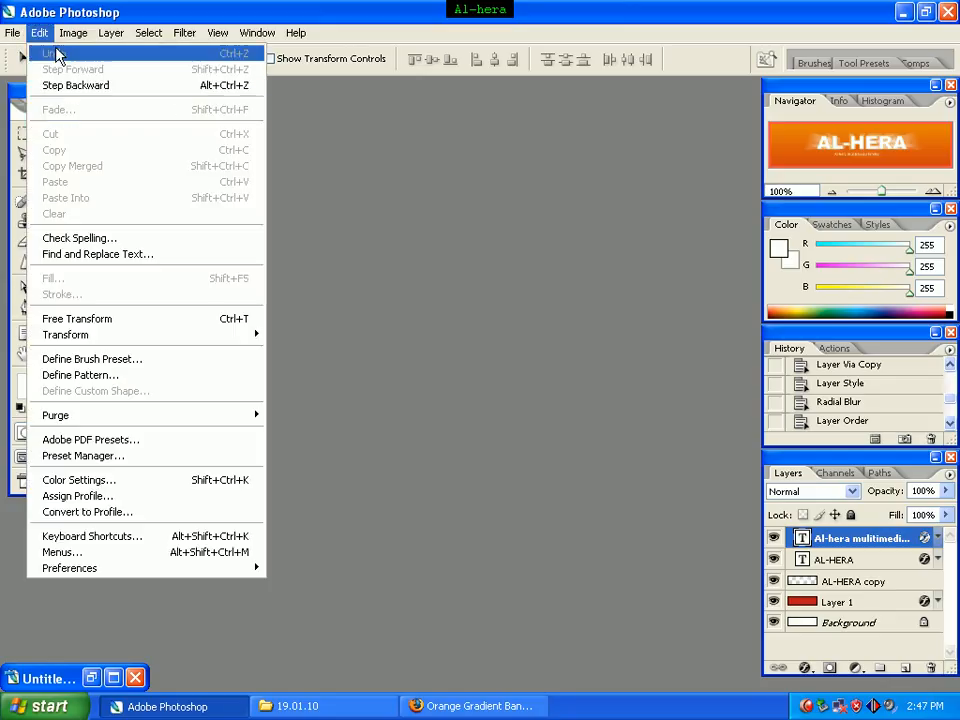
- Create a new 600 x 150 pixel RGB document at 72 pixels/inch with a white background
{"action": "mouse_move", "coordinate": [11, 31]}
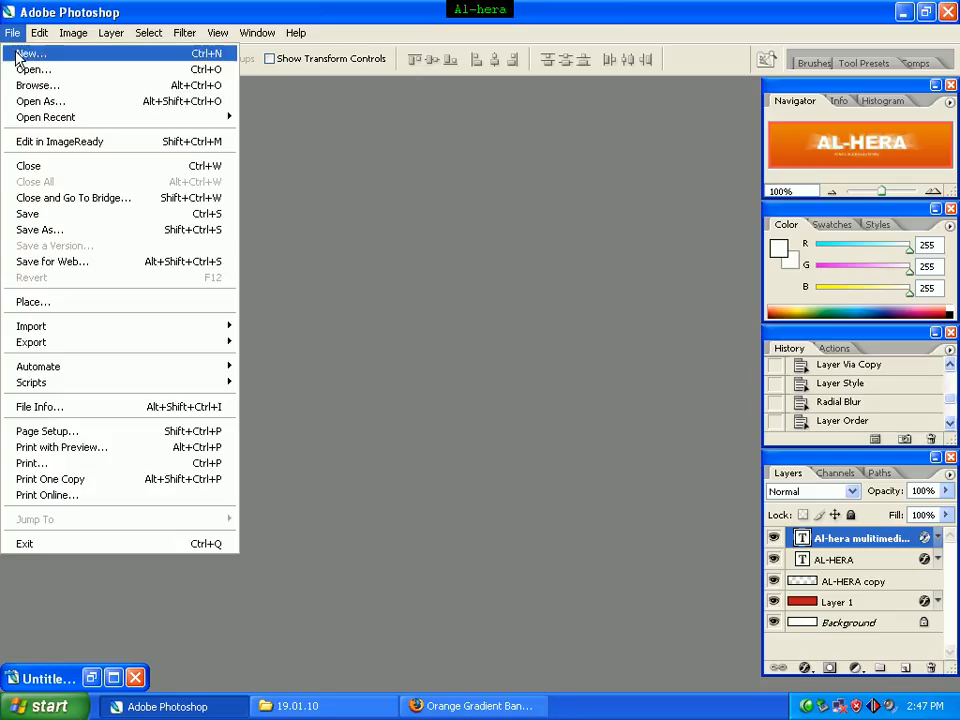
{"action": "left_click", "coordinate": [28, 53]}
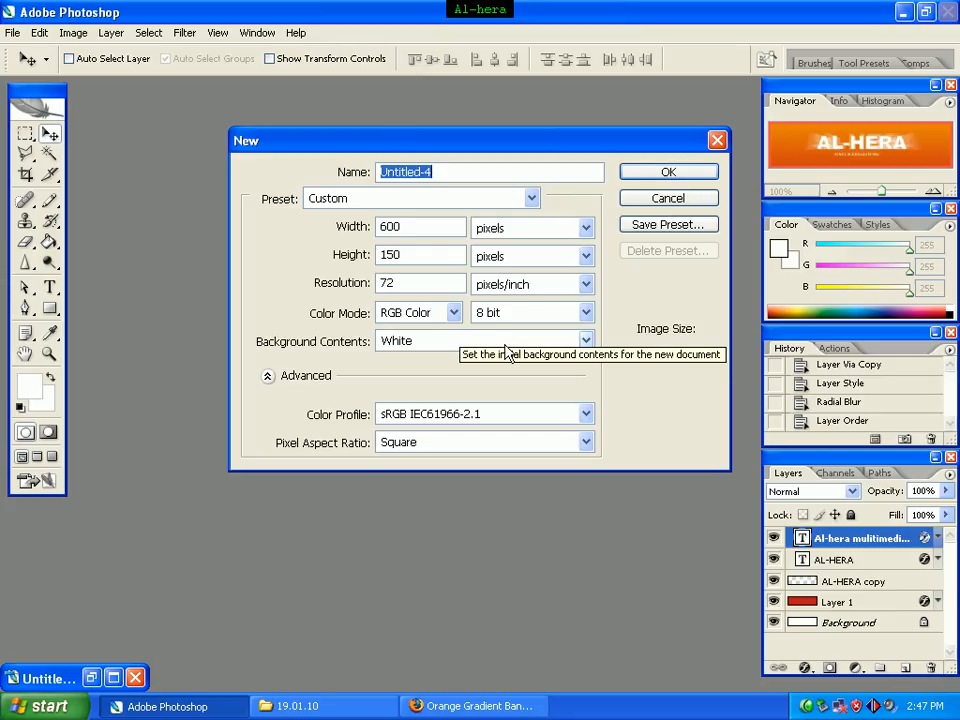
{"action": "left_click", "coordinate": [668, 176]}
{"action": "left_click_drag", "start_coordinate": [449, 146], "coordinate": [447, 161]}
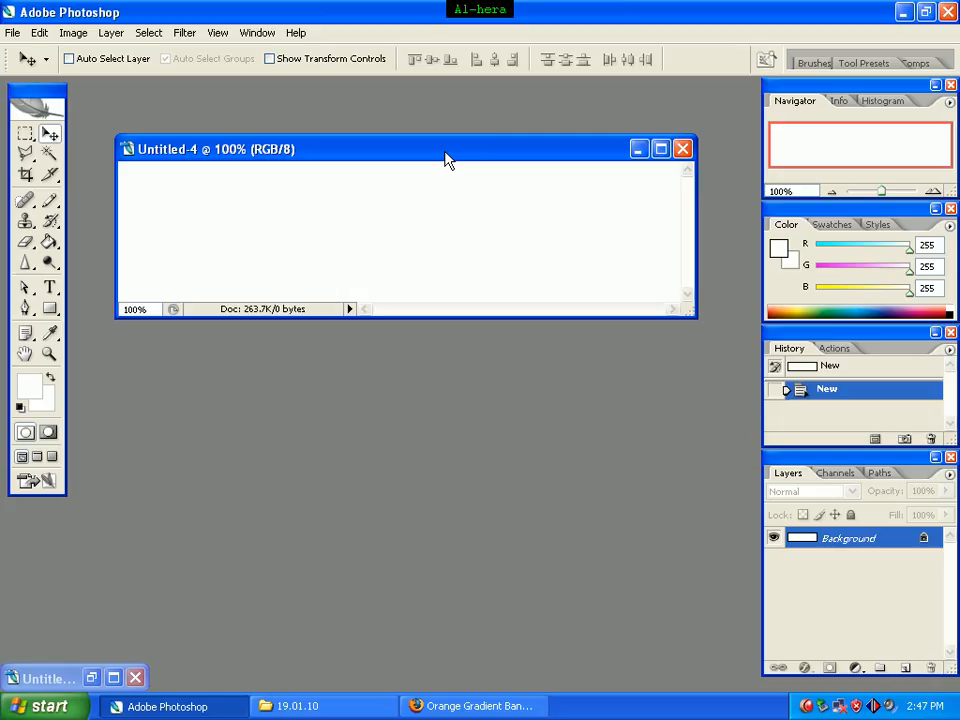
- Add a new layer above the background and fill it with dark red #931212 using the Paint Bucket
{"action": "left_click", "coordinate": [904, 668]}
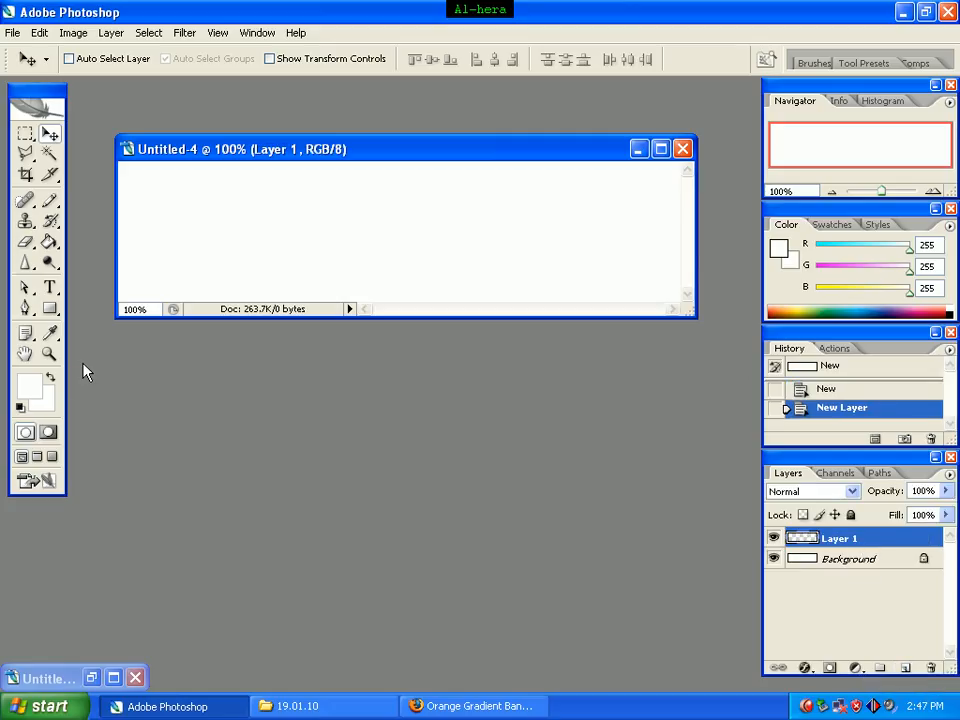
{"action": "left_click", "coordinate": [30, 390]}
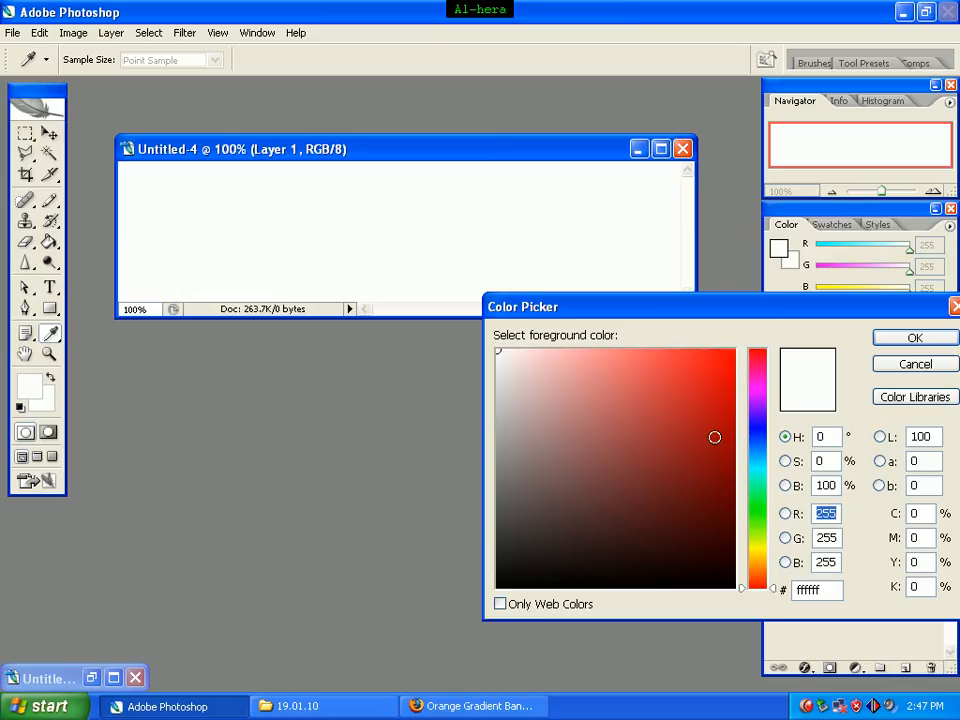
{"action": "left_click", "coordinate": [704, 404]}
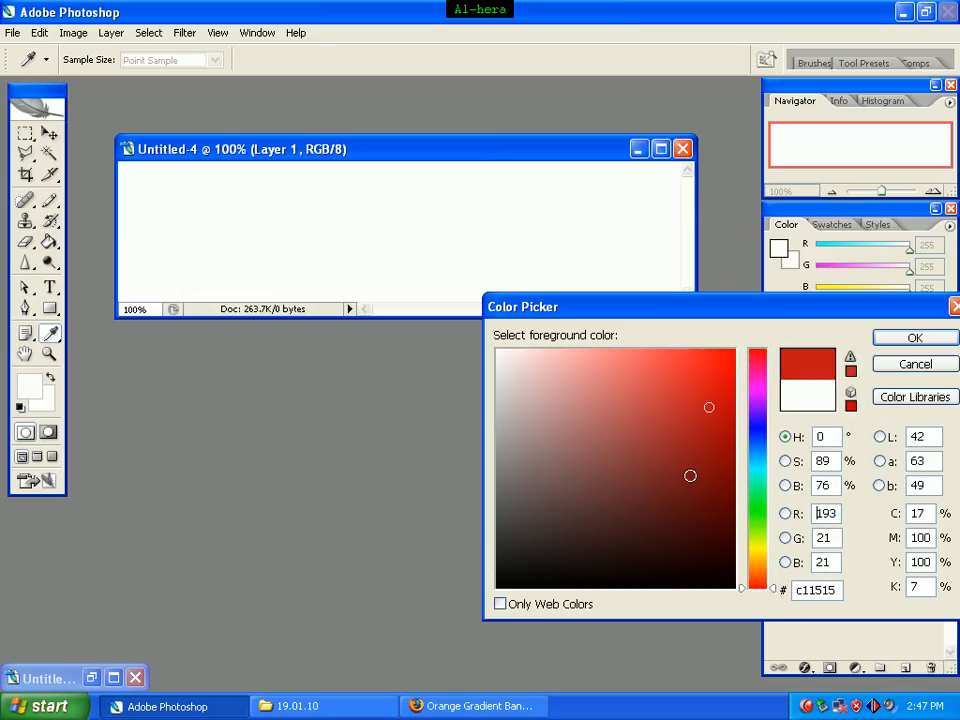
{"action": "left_click", "coordinate": [705, 450]}
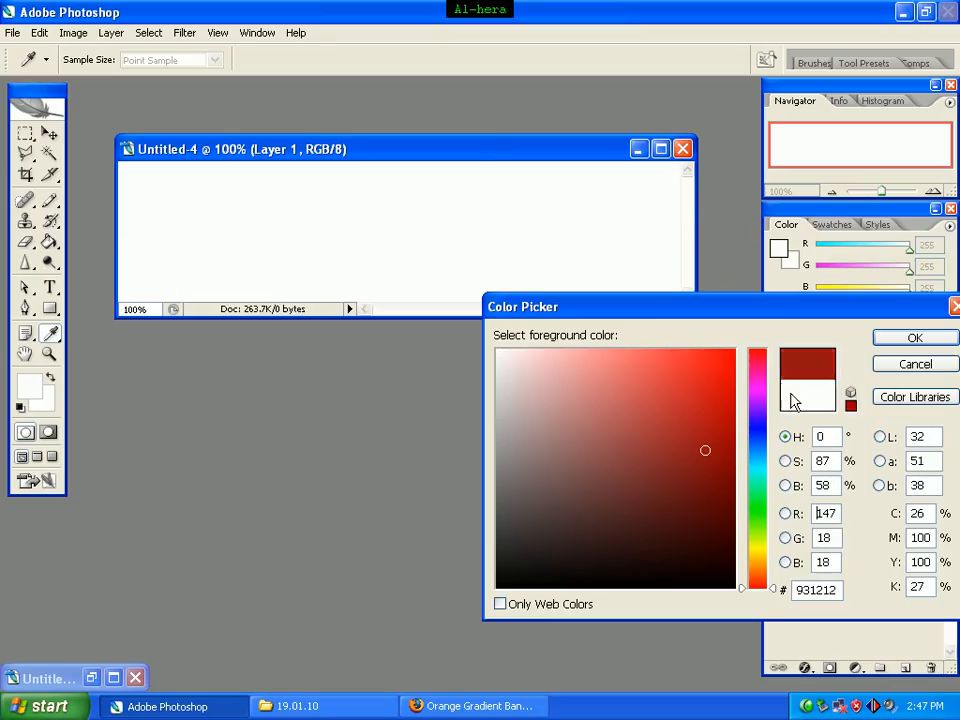
{"action": "left_click", "coordinate": [903, 339]}
{"action": "key", "text": "v"}
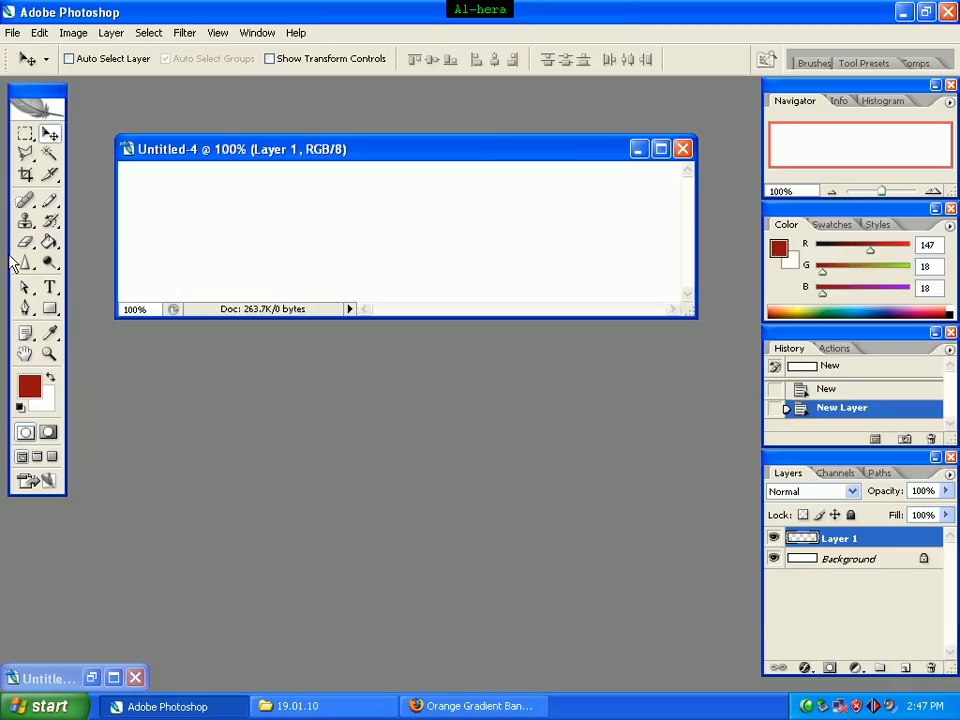
{"action": "left_click", "coordinate": [48, 243]}
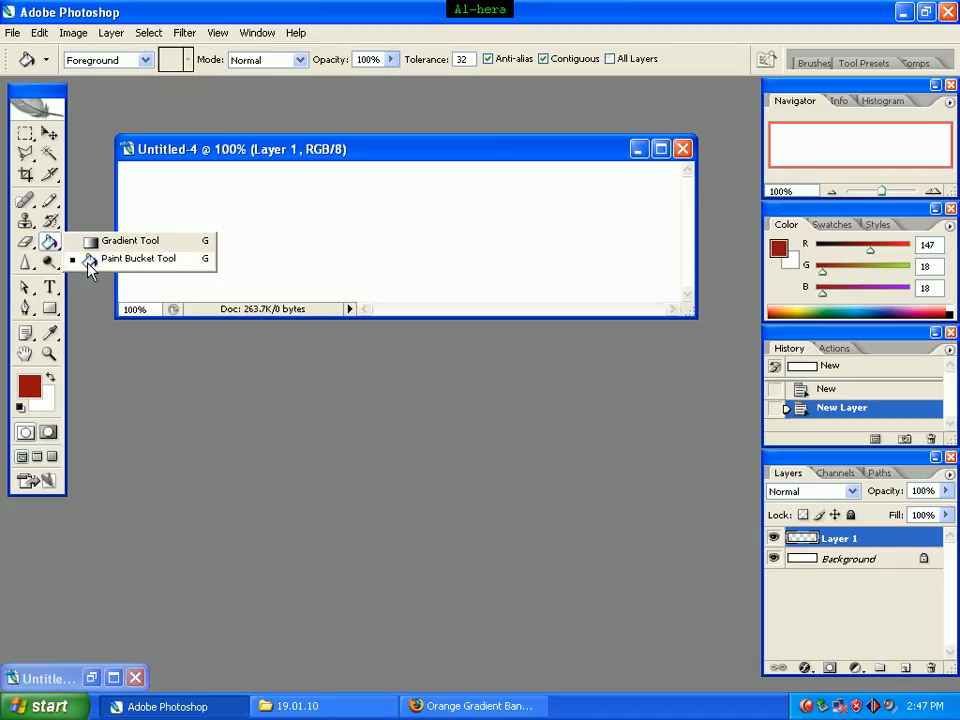
{"action": "left_click", "coordinate": [89, 260]}
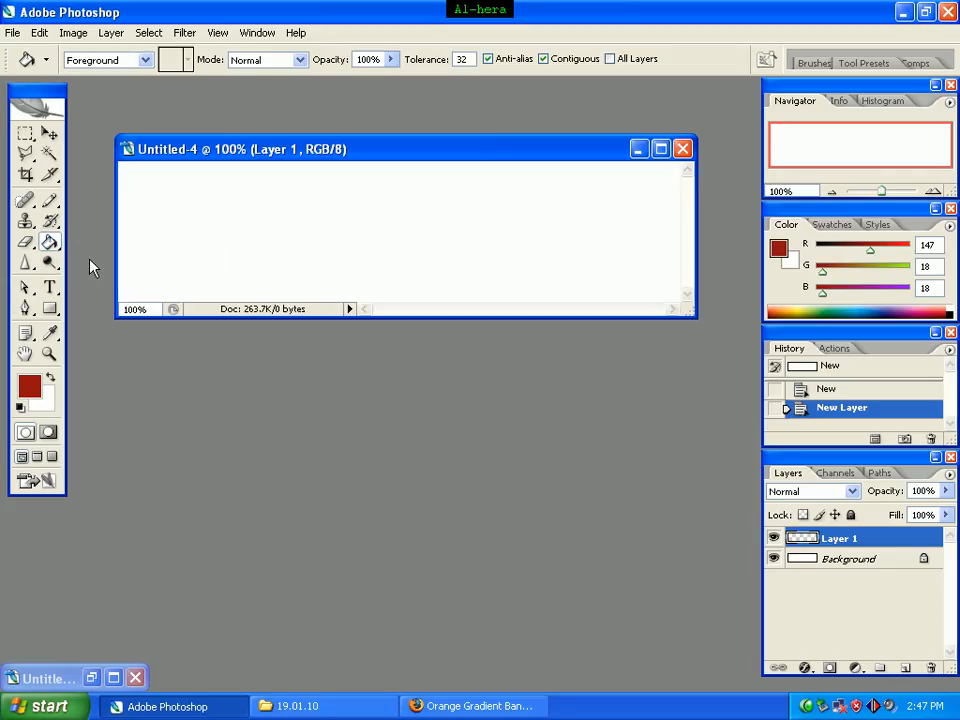
{"action": "left_click", "coordinate": [383, 222]}
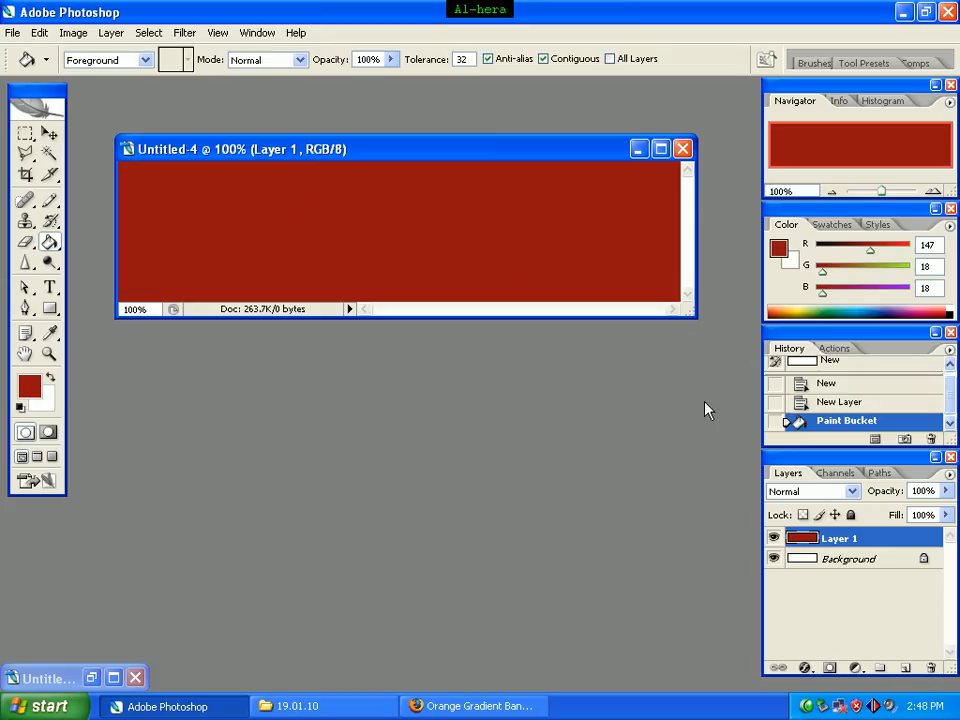
- Add a Gradient Overlay to Layer 1, starting from the Foreground to Background gradient preset
{"action": "right_click", "coordinate": [868, 541]}
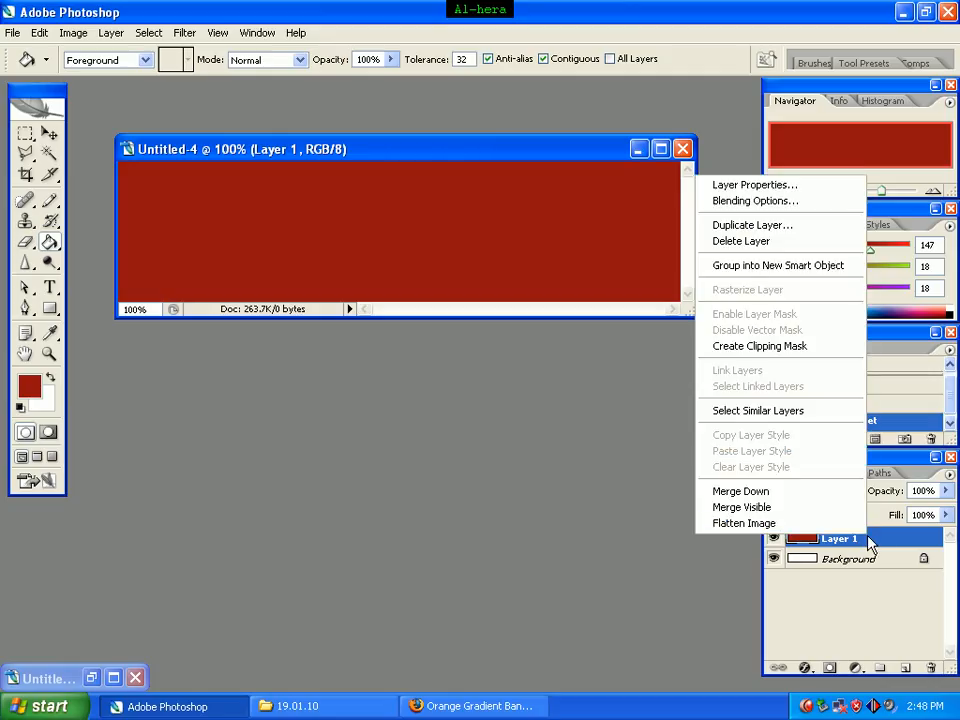
{"action": "left_click", "coordinate": [808, 202]}
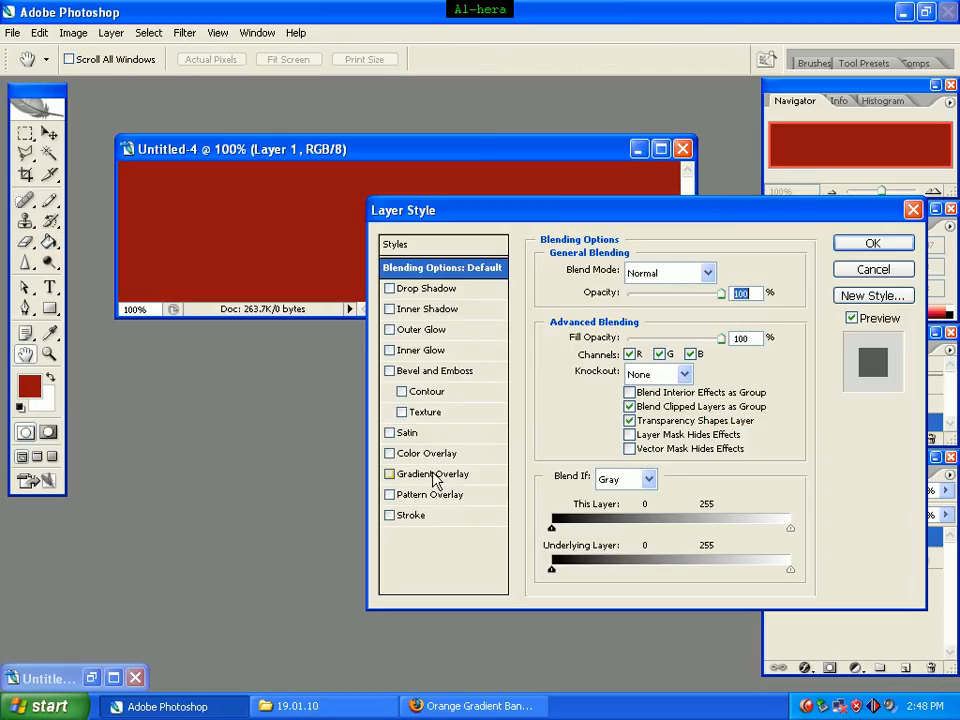
{"action": "left_click", "coordinate": [433, 475]}
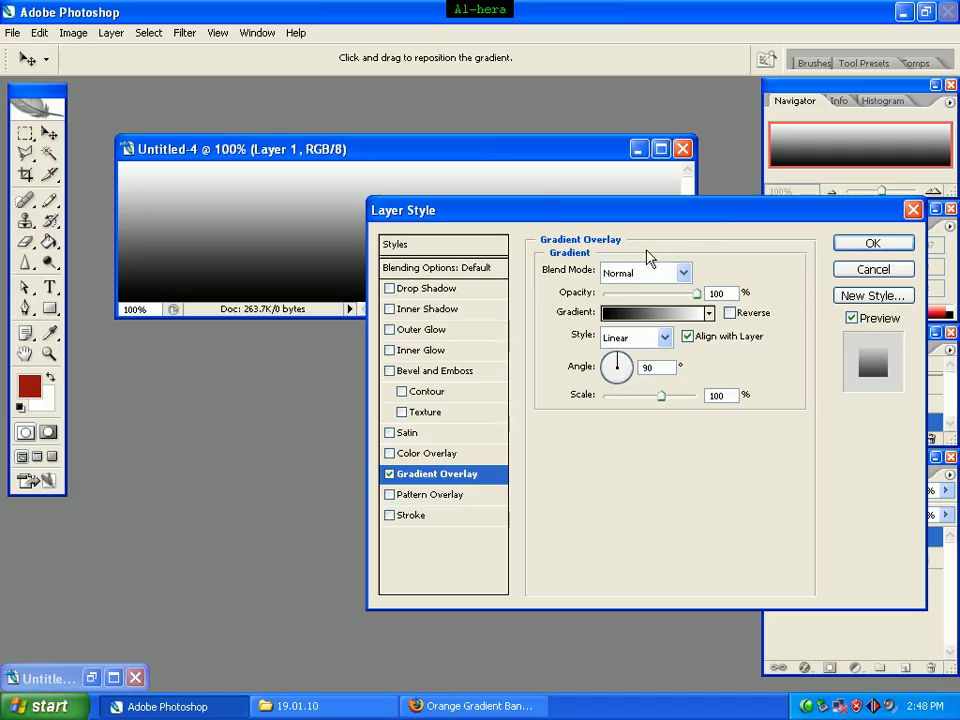
{"action": "left_click", "coordinate": [653, 318]}
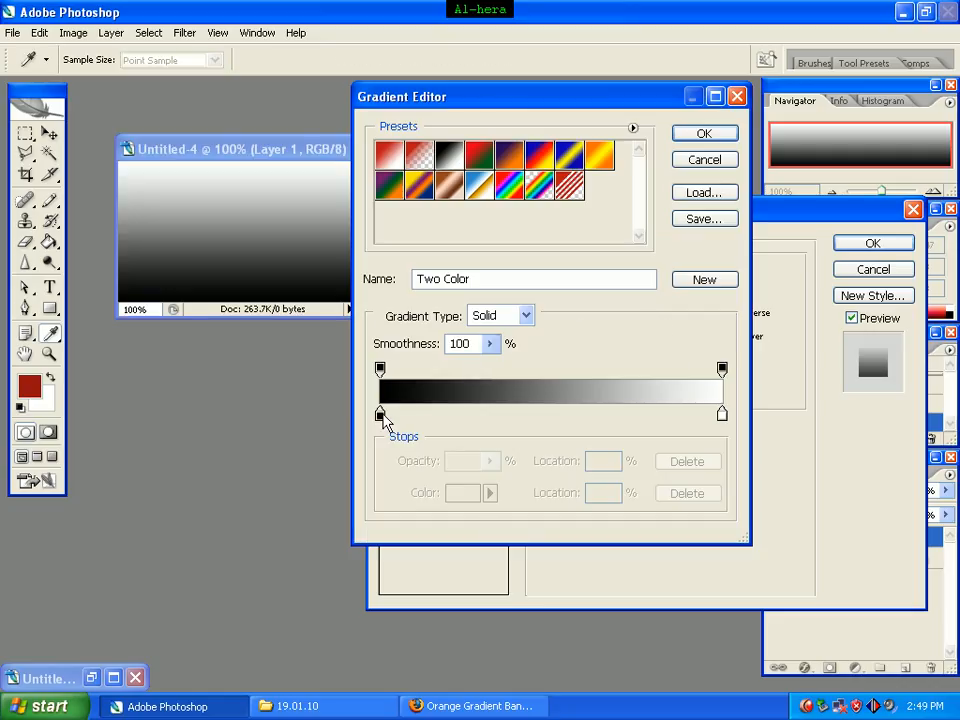
{"action": "left_click", "coordinate": [390, 163]}
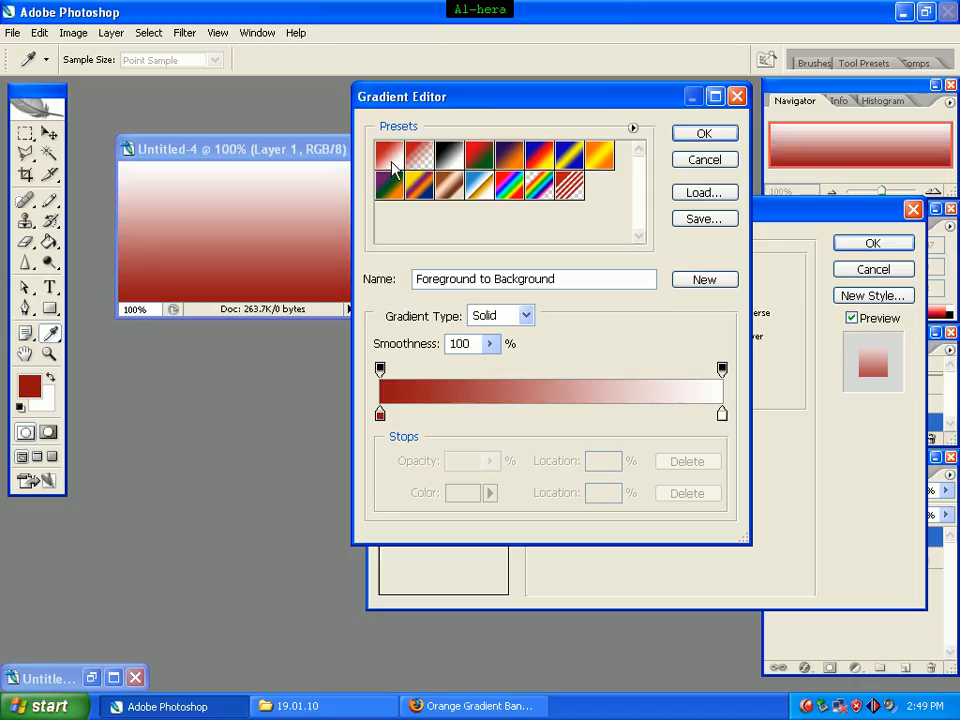
- Set the gradient's starting color stop at 0% to dark orange #d0430f
{"action": "left_click", "coordinate": [380, 414]}
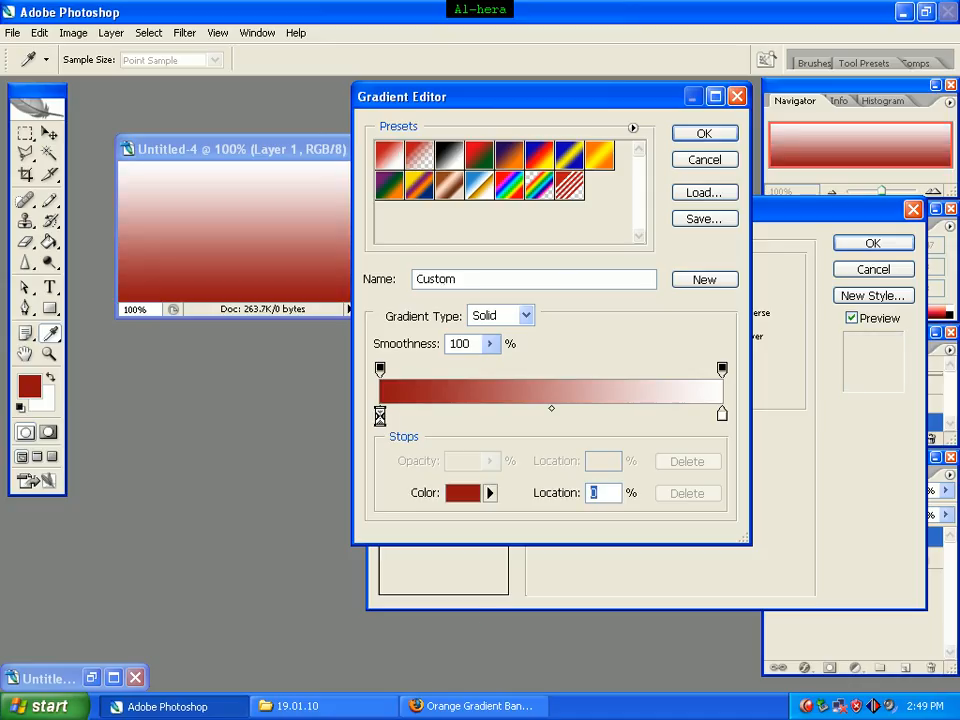
{"action": "double_click", "coordinate": [380, 414]}
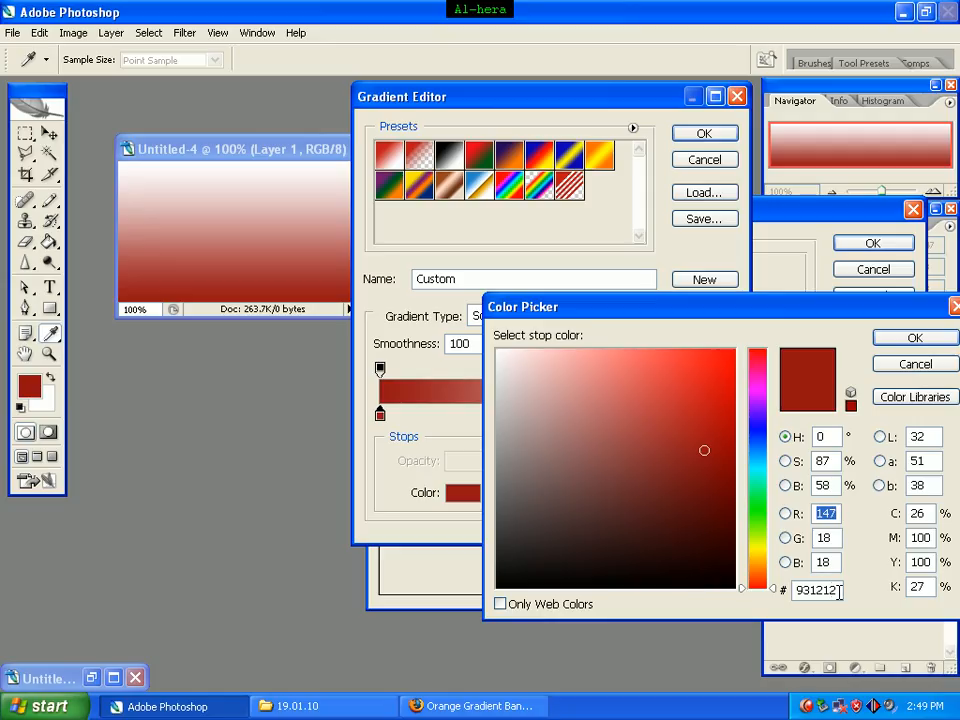
{"action": "left_click_drag", "start_coordinate": [839, 592], "coordinate": [782, 597]}
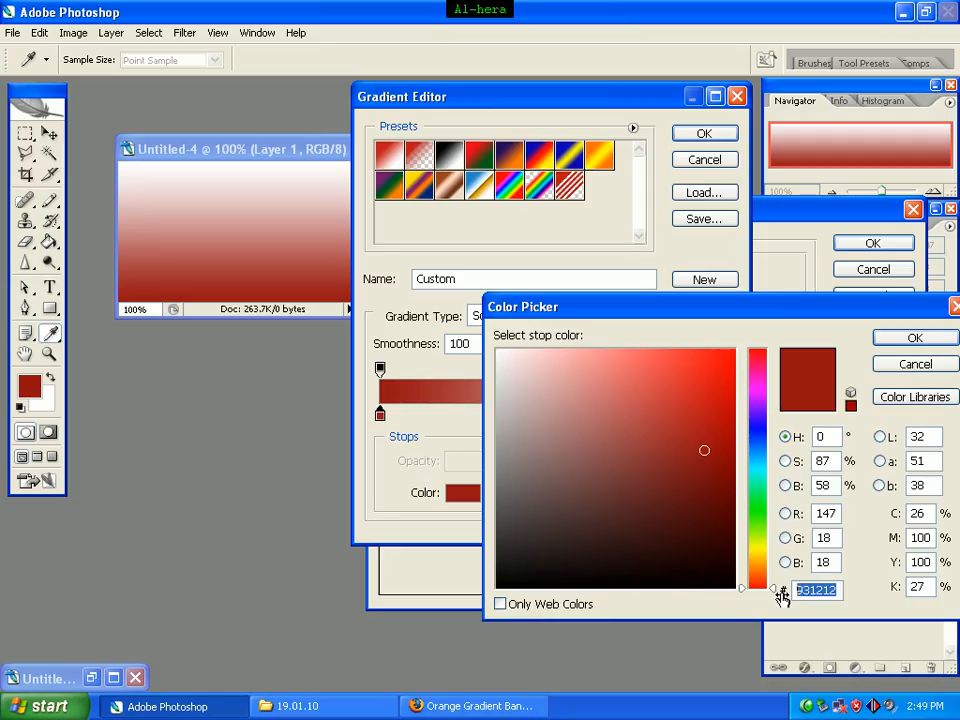
{"action": "type", "text": "d04"}
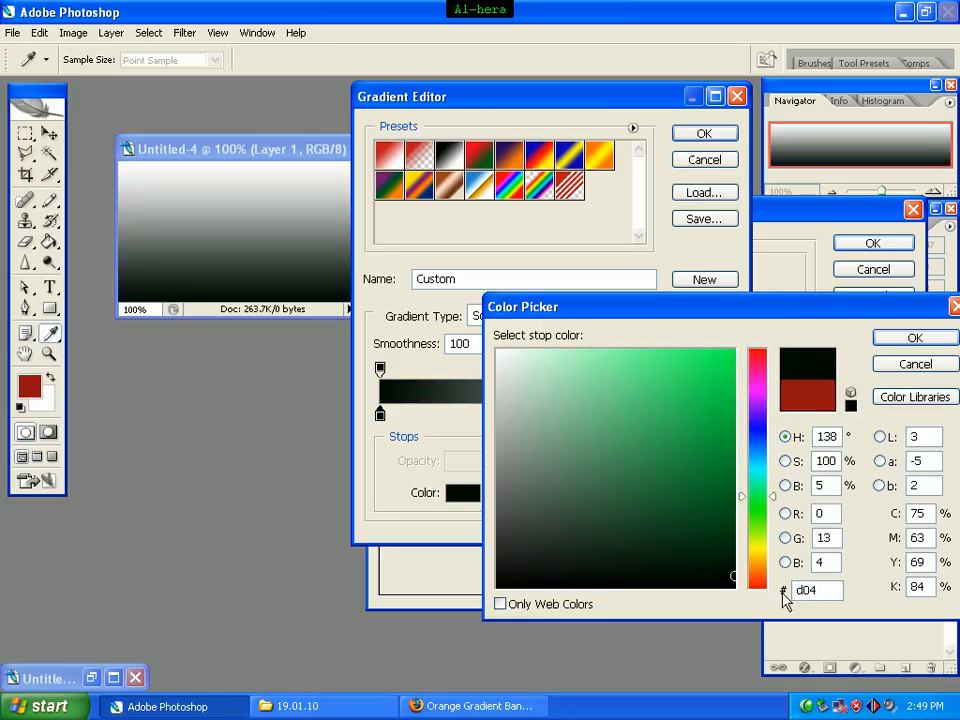
{"action": "type", "text": "30f"}
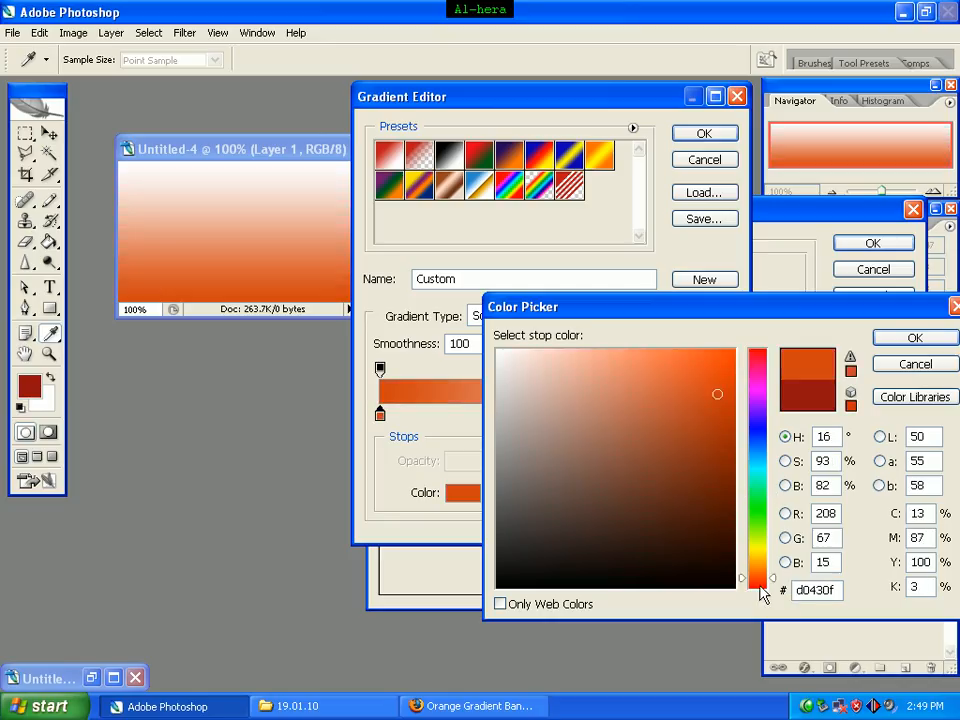
{"action": "left_click", "coordinate": [913, 342]}
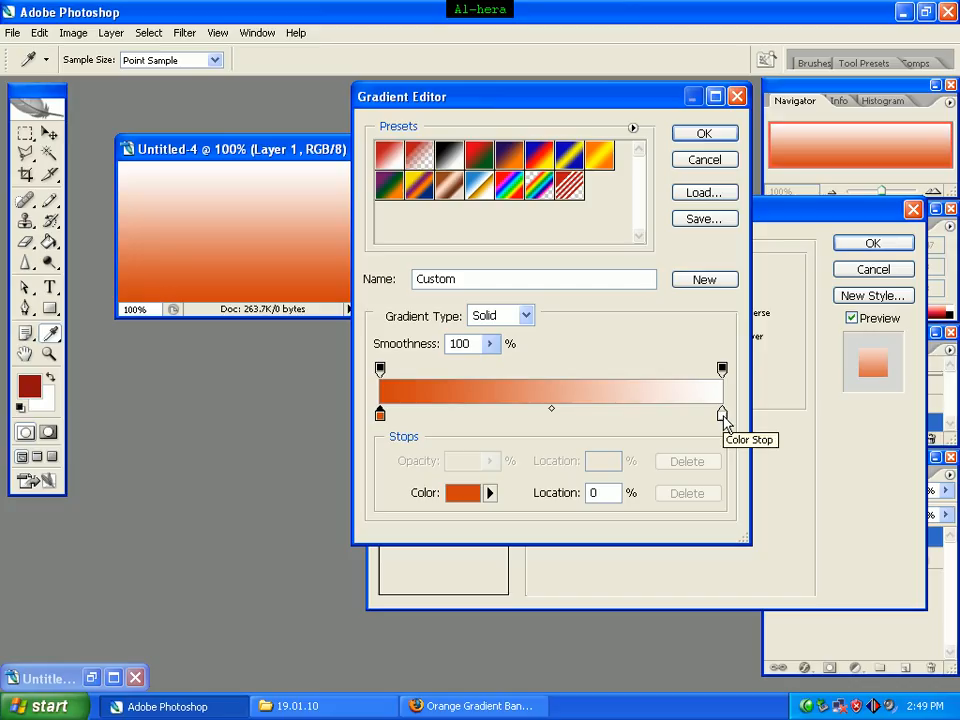
- Set the gradient's ending color stop to orange #e68209 and accept the edited gradient
{"action": "double_click", "coordinate": [722, 415]}
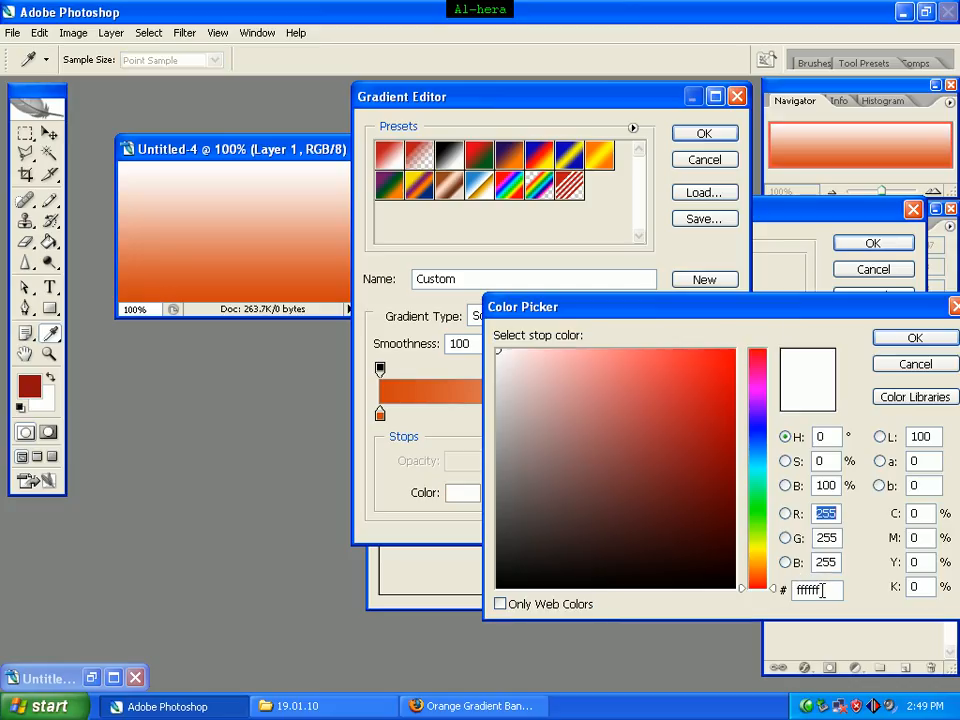
{"action": "double_click", "coordinate": [822, 590]}
{"action": "type", "text": "e"}
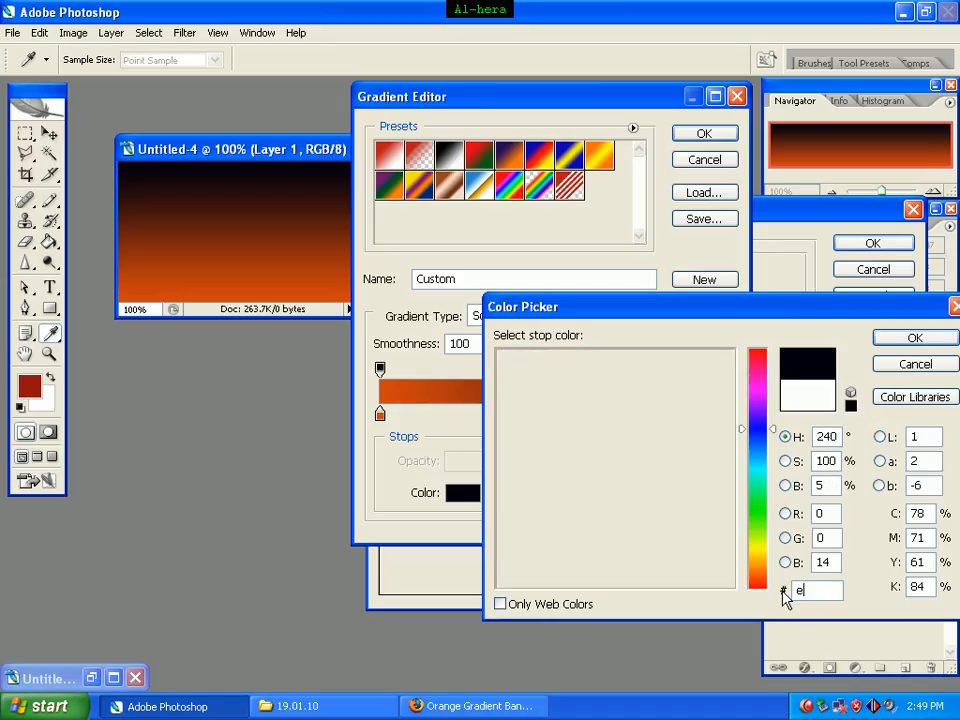
{"action": "type", "text": "68"}
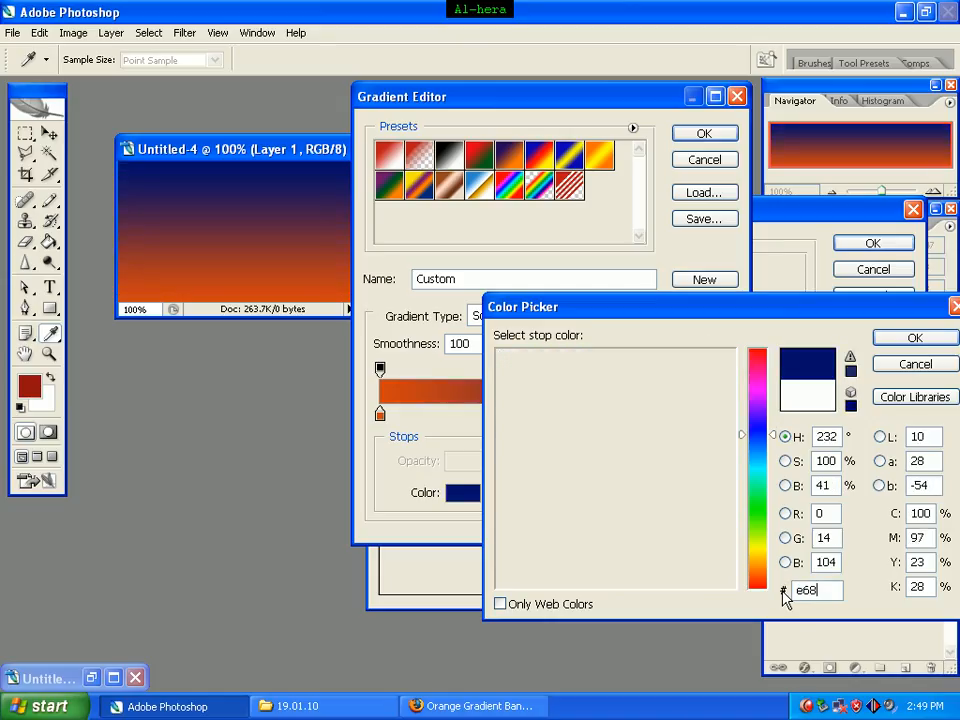
{"action": "type", "text": "209"}
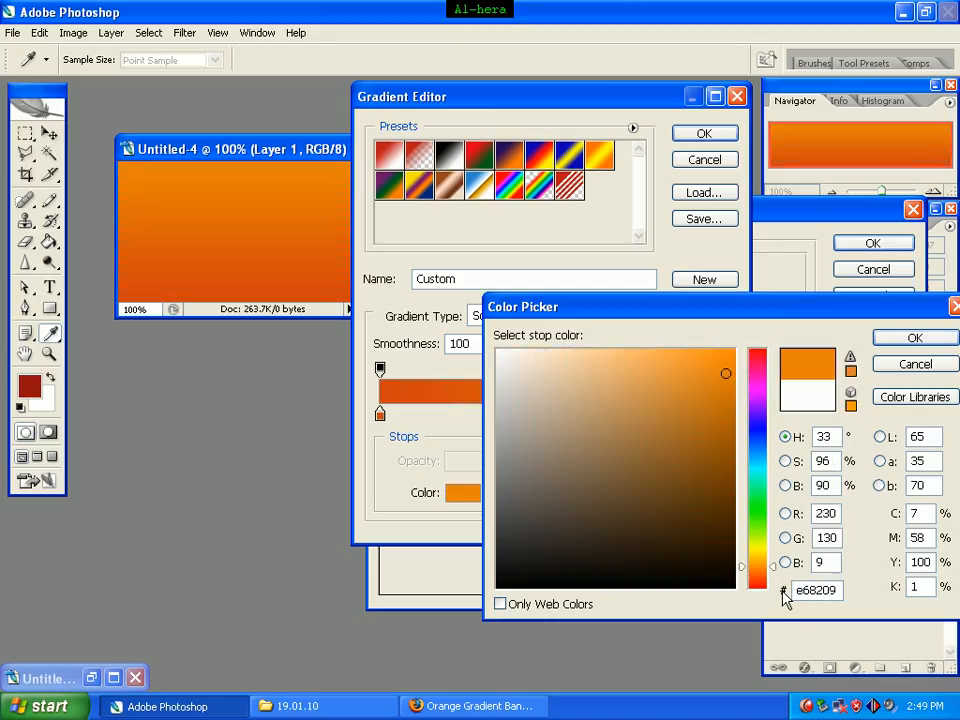
{"action": "left_click", "coordinate": [905, 342]}
{"action": "left_click", "coordinate": [692, 138]}
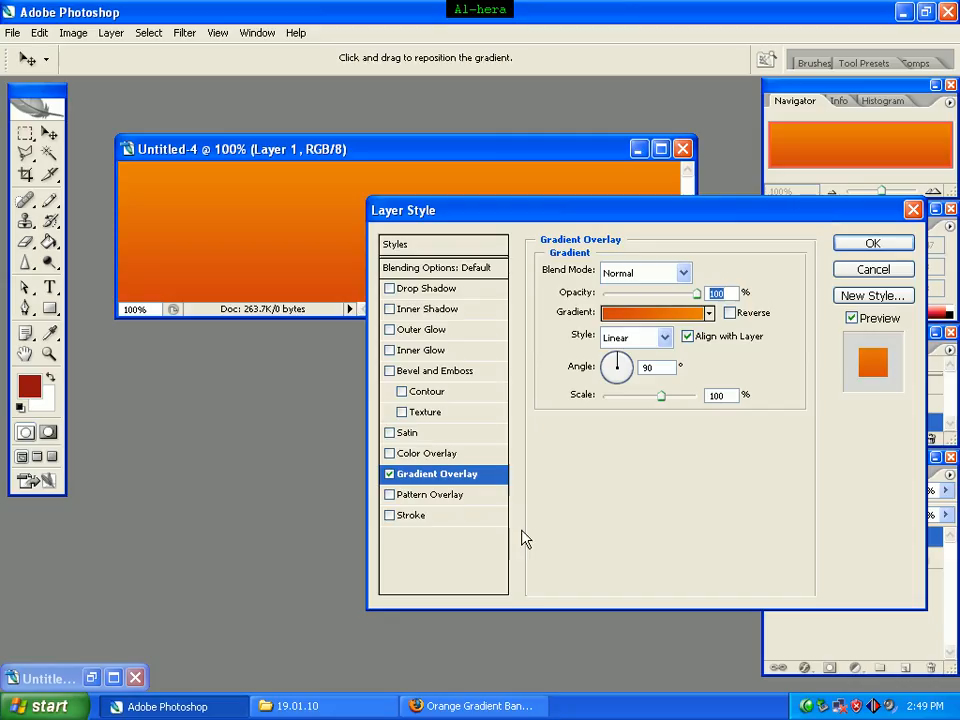
- Add a 2 px white (#ffffff) stroke positioned inside the layer and apply the layer style
{"action": "left_click", "coordinate": [440, 519]}
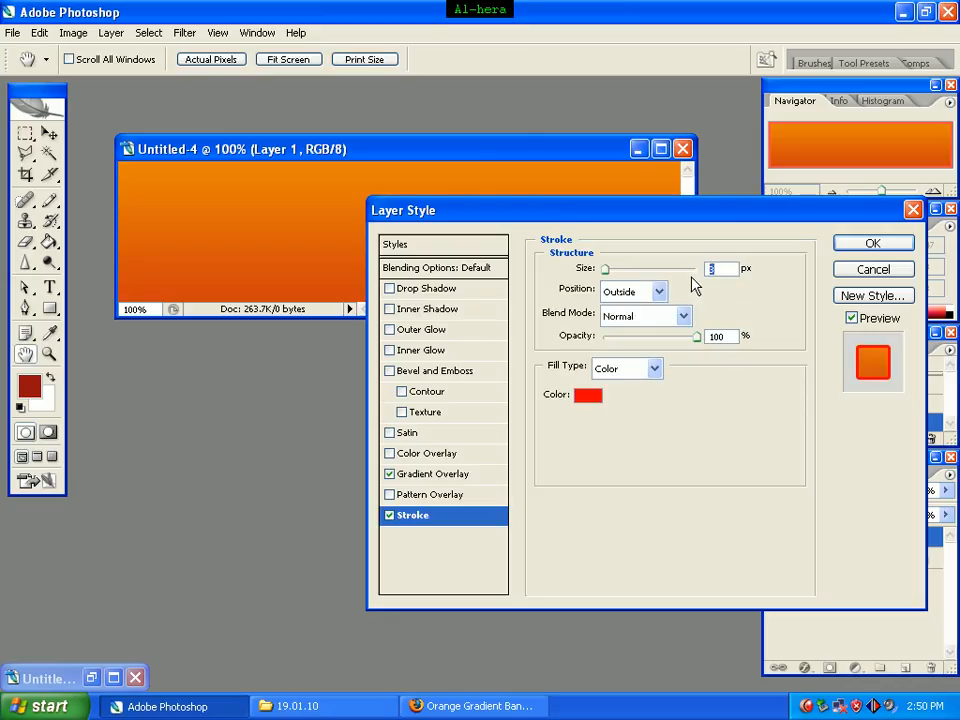
{"action": "type", "text": "2"}
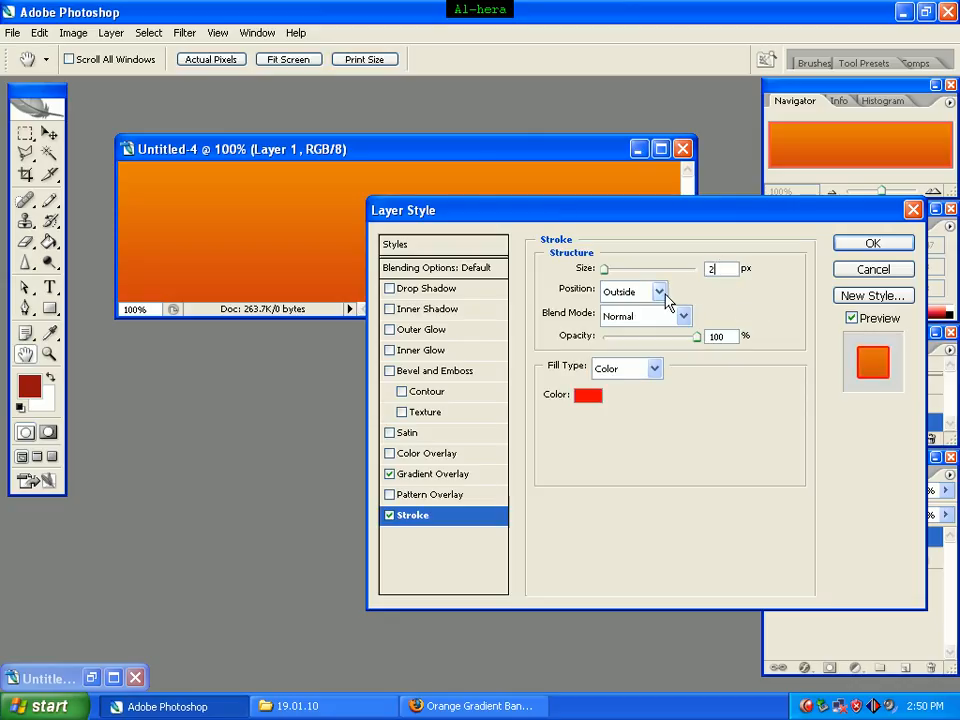
{"action": "left_click", "coordinate": [659, 292]}
{"action": "left_click", "coordinate": [658, 325]}
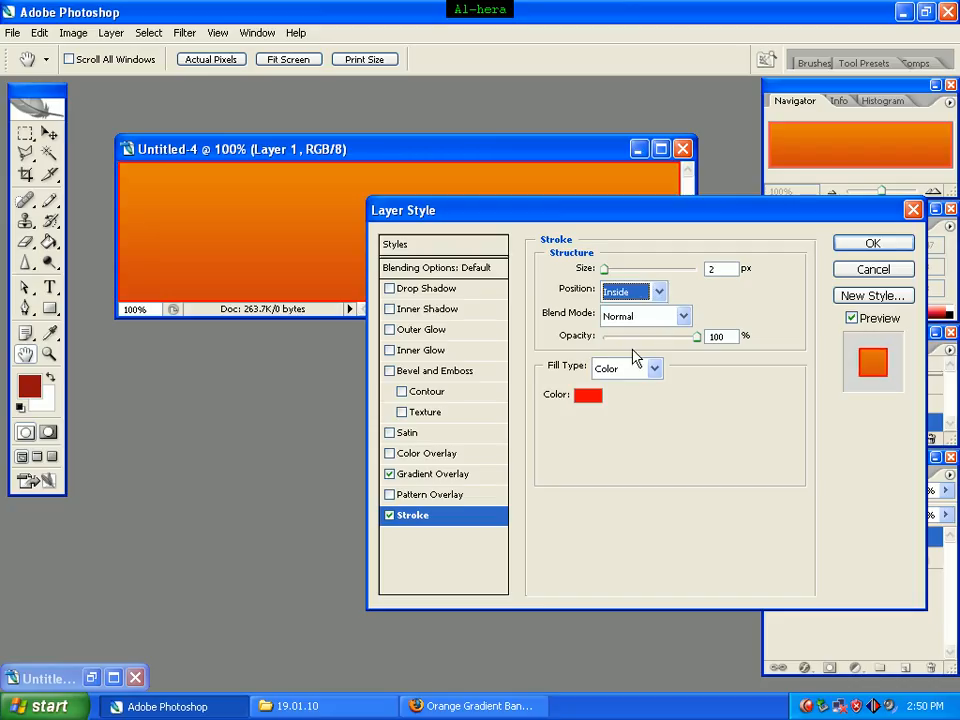
{"action": "left_click", "coordinate": [585, 399]}
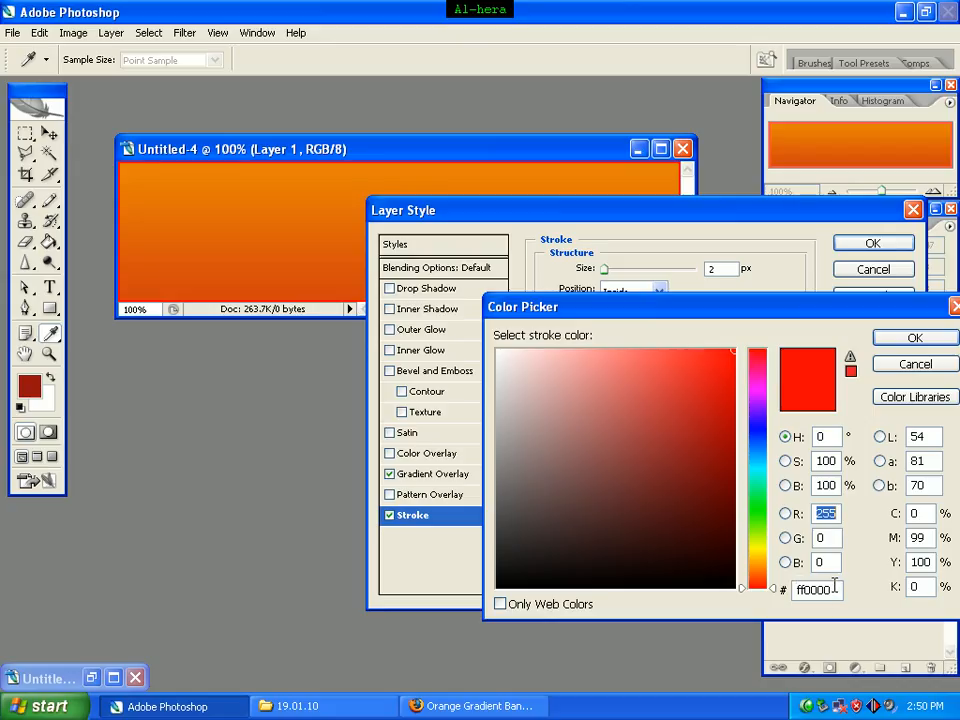
{"action": "left_click", "coordinate": [828, 588]}
{"action": "double_click", "coordinate": [829, 589]}
{"action": "type", "text": "ffffff"}
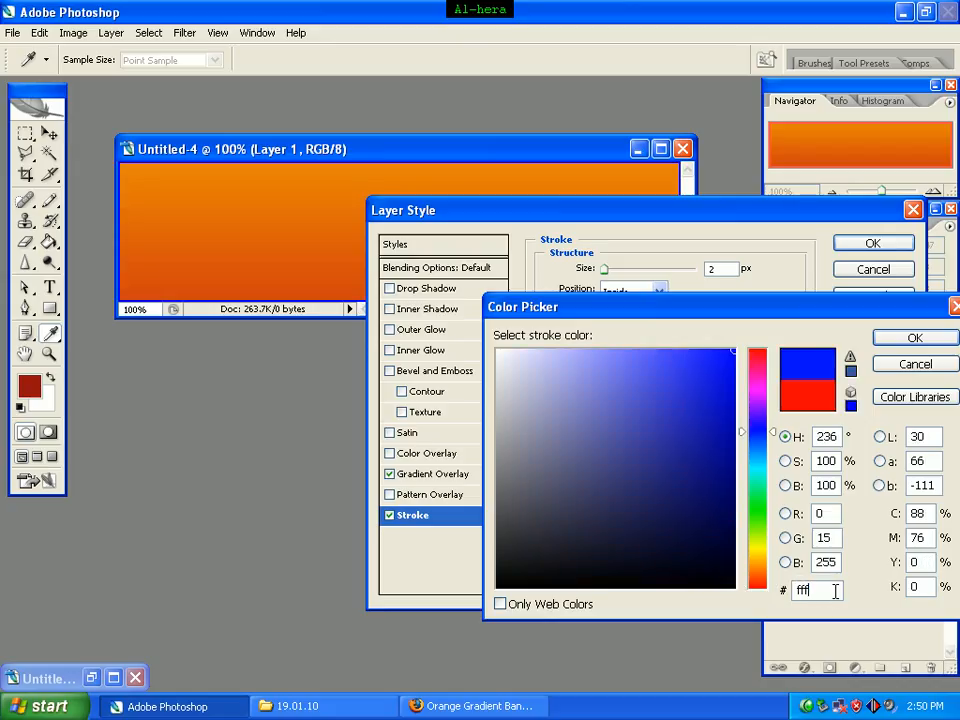
{"action": "left_click", "coordinate": [885, 337]}
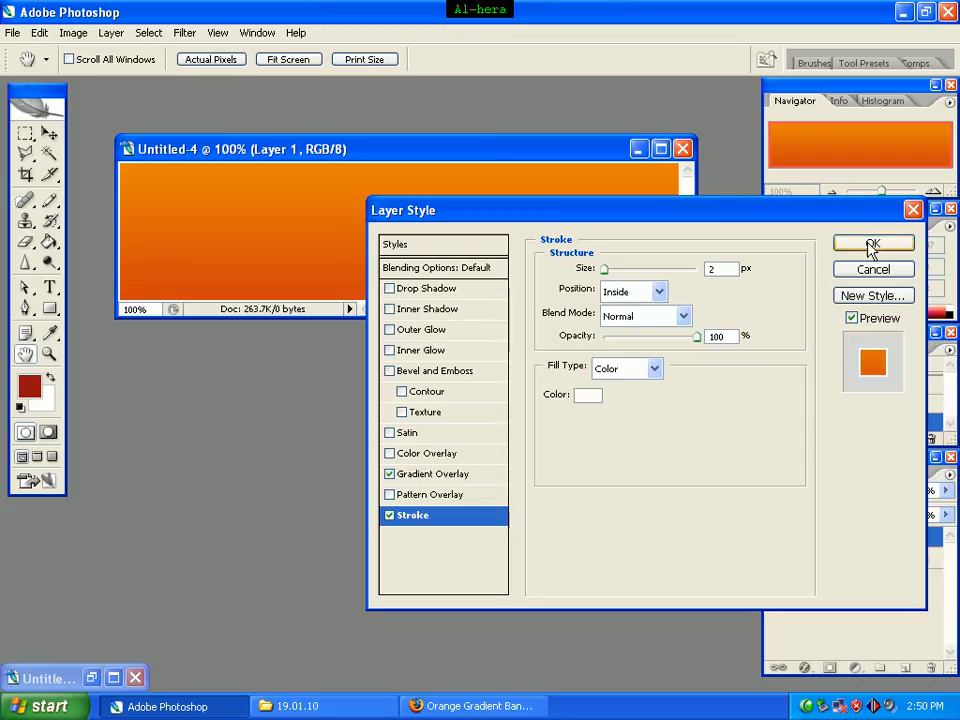
{"action": "left_click", "coordinate": [869, 244]}
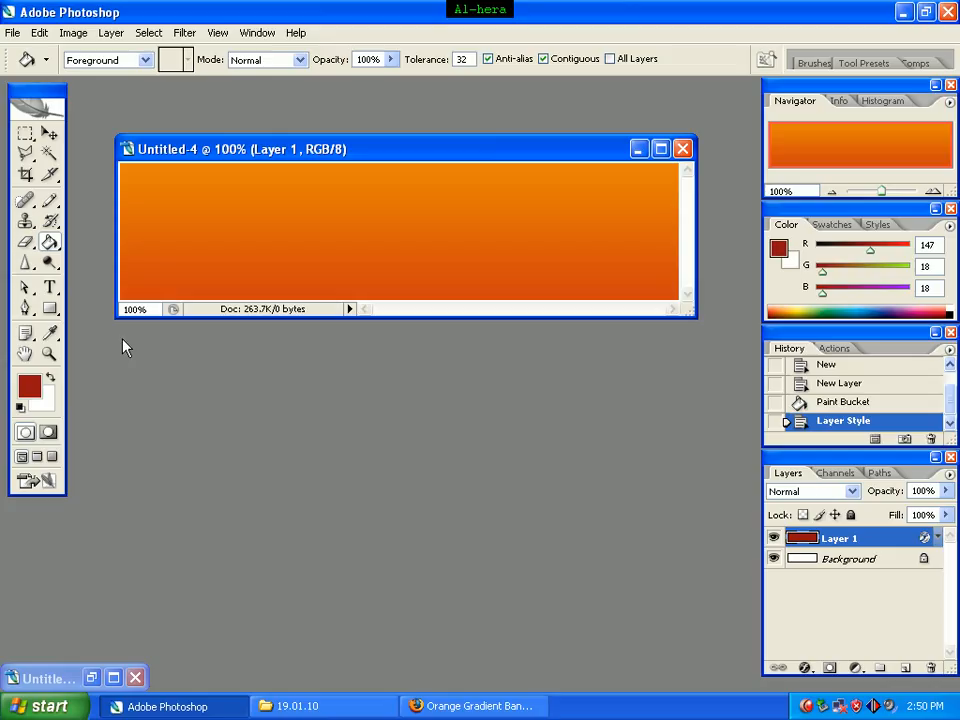
- Set up the Type tool with the Arial Black font at 60 pt
{"action": "left_click", "coordinate": [52, 290]}
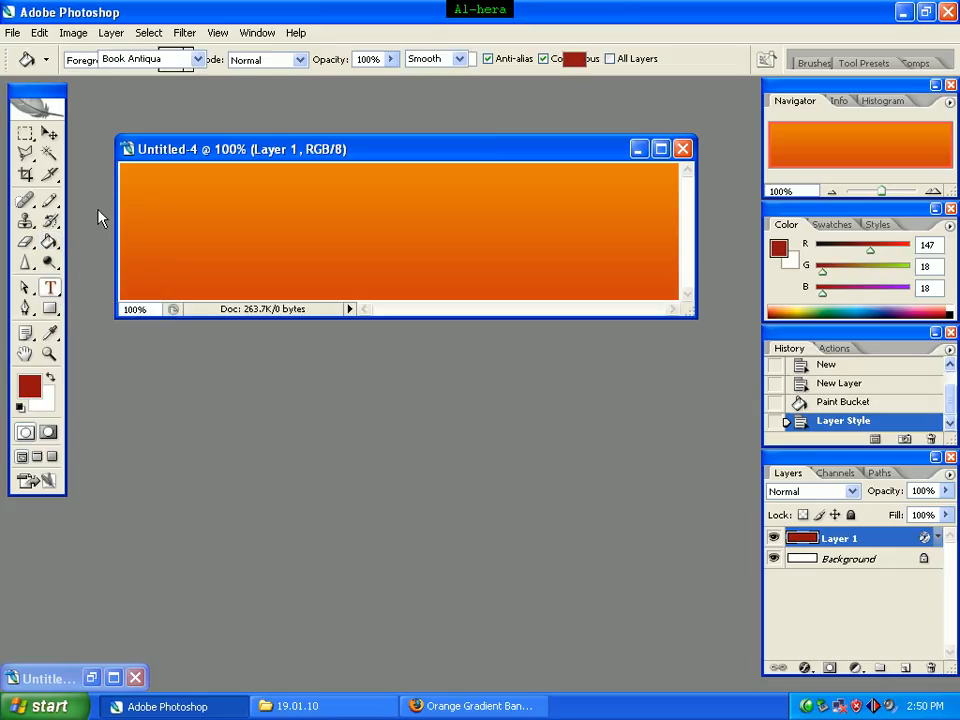
{"action": "left_click", "coordinate": [198, 59]}
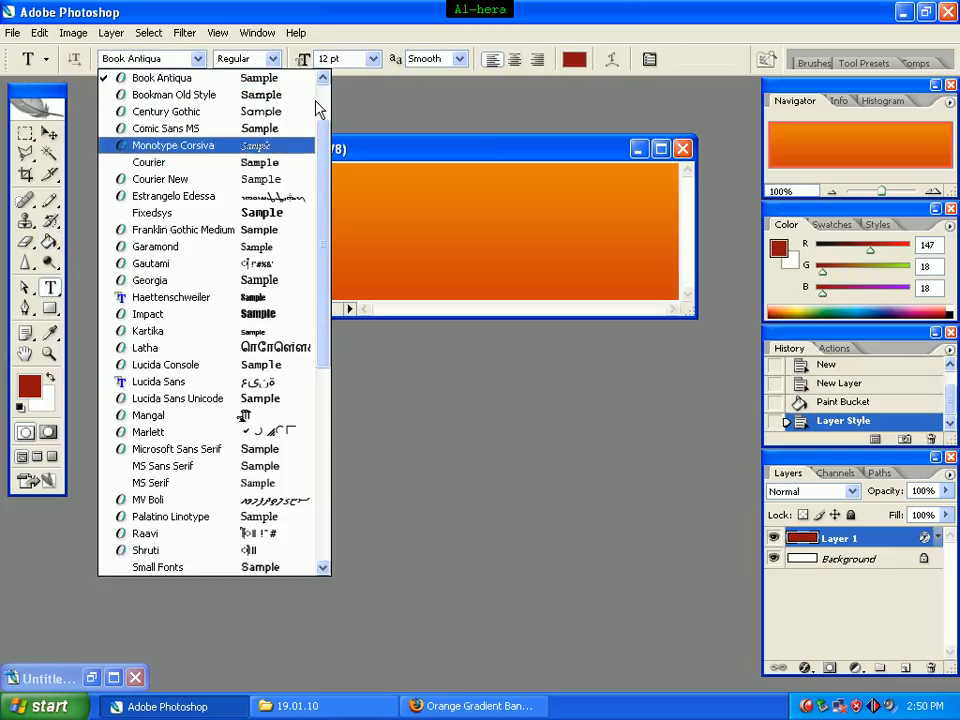
{"action": "left_click_drag", "start_coordinate": [316, 101], "coordinate": [316, 72]}
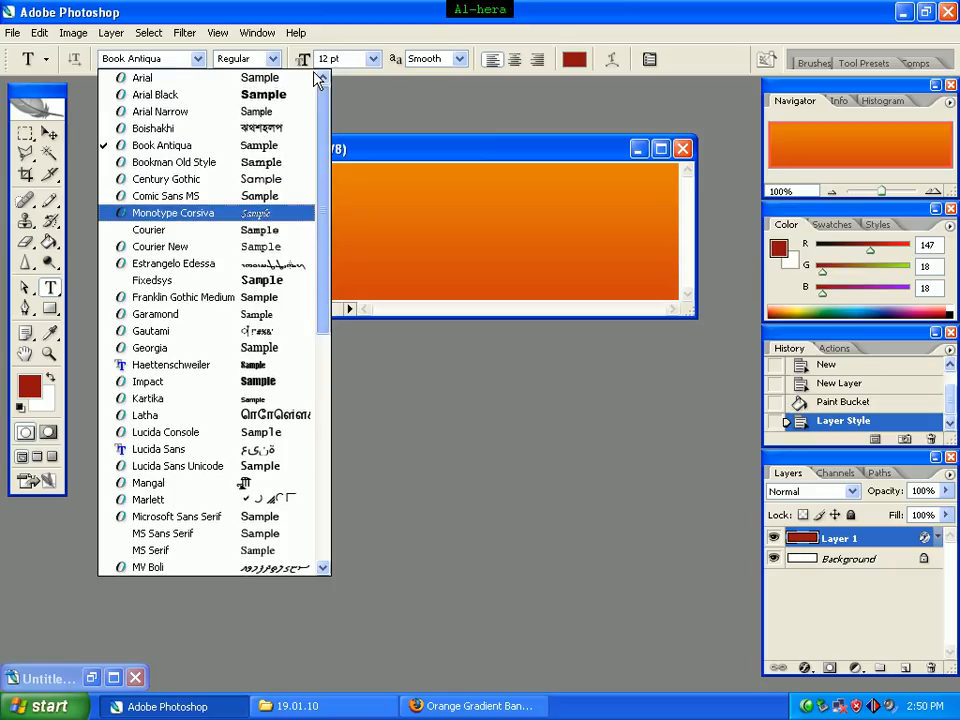
{"action": "left_click", "coordinate": [264, 95]}
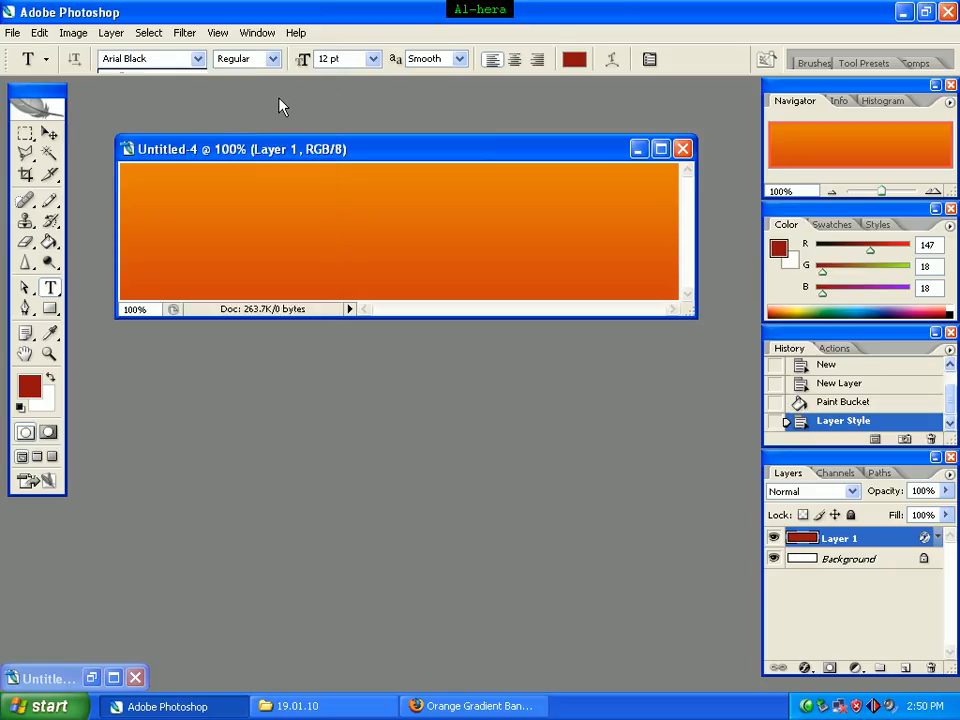
{"action": "left_click", "coordinate": [372, 59]}
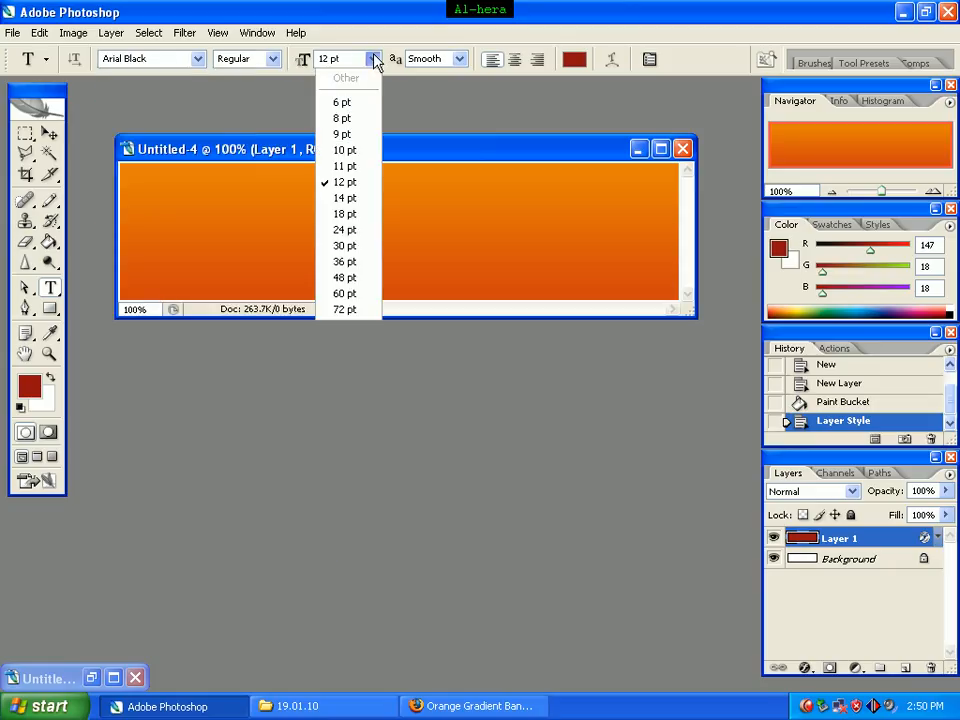
{"action": "left_click", "coordinate": [356, 293]}
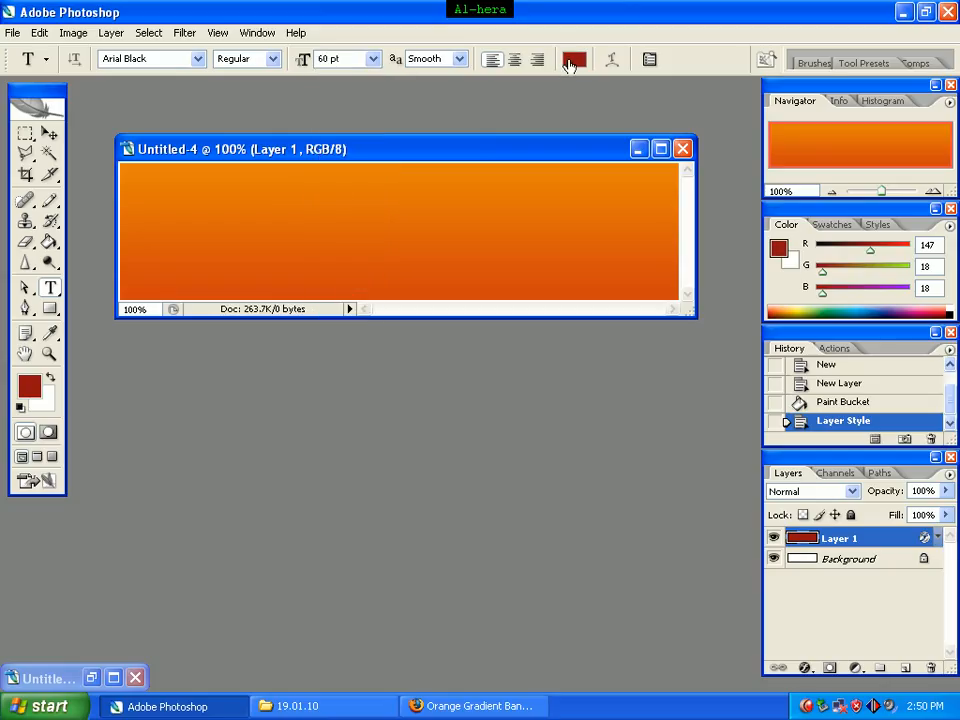
- Set the text color to white #ffffff
{"action": "left_click", "coordinate": [573, 61]}
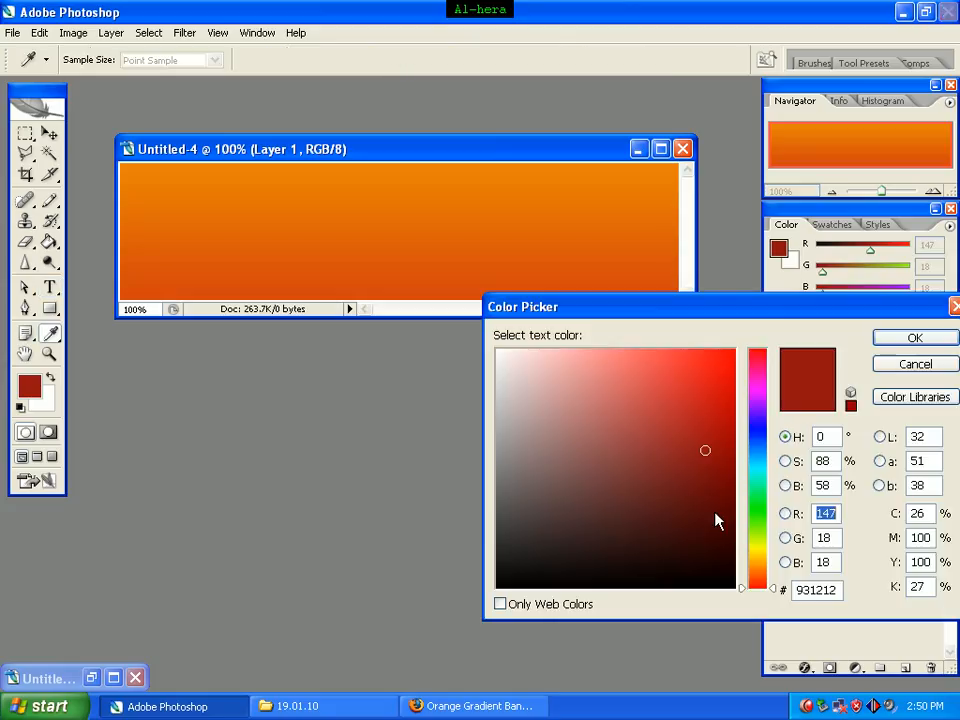
{"action": "double_click", "coordinate": [833, 590]}
{"action": "type", "text": "fffff"}
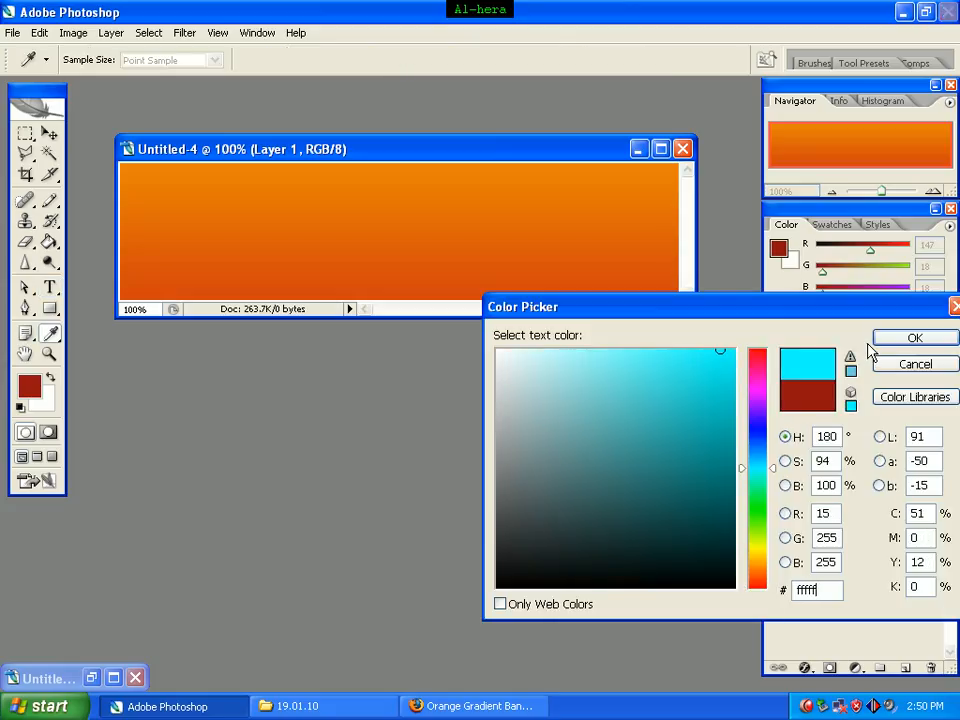
{"action": "type", "text": "f"}
{"action": "left_click", "coordinate": [882, 338]}
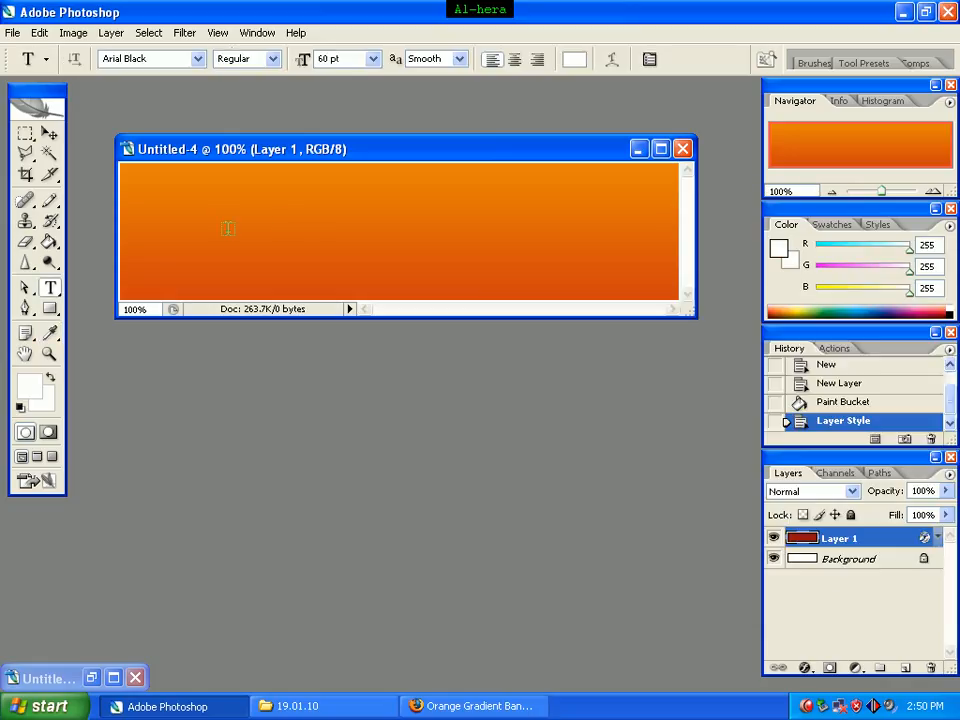
- Add the text "AL-HERA" in the upper middle of the banner
{"action": "left_click", "coordinate": [282, 228]}
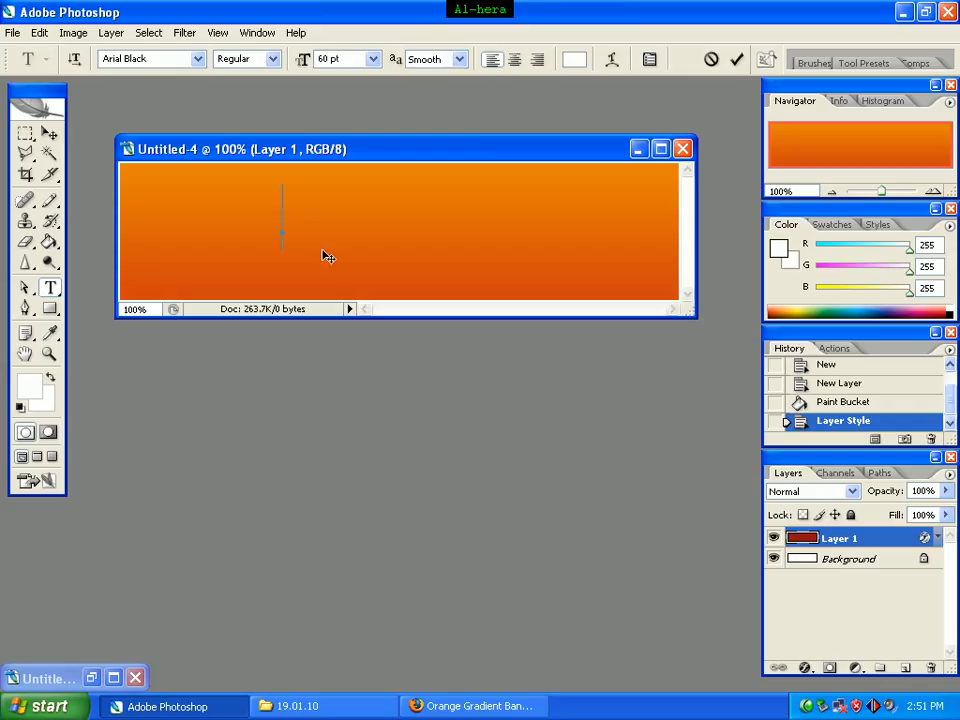
{"action": "type", "text": "AL"}
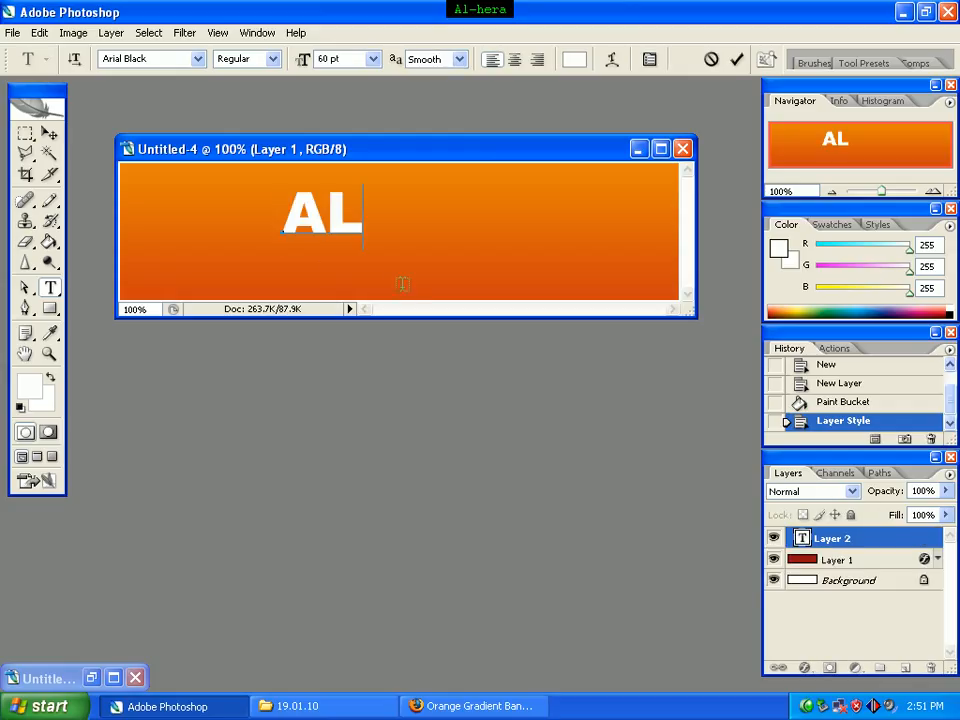
{"action": "type", "text": "-HERA"}
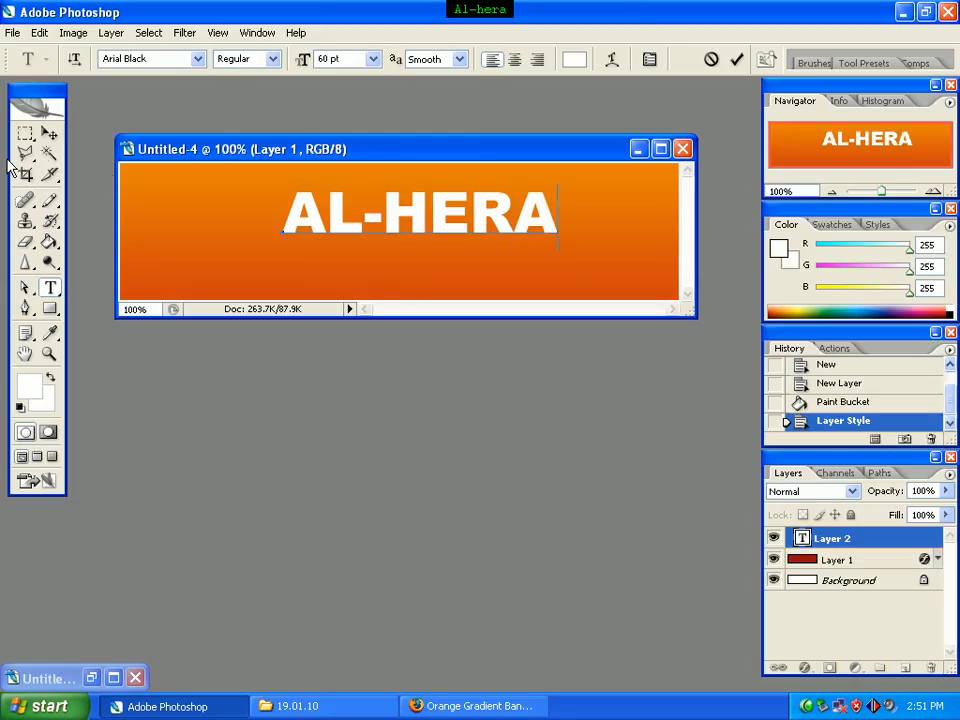
- Nudge the AL-HERA text down and slightly left to center it in the banner
{"action": "left_click", "coordinate": [49, 133]}
{"action": "key", "text": "Down"}
{"action": "key", "text": "Down"}
{"action": "key", "text": "Down"}
{"action": "key", "text": "Down"}
{"action": "key", "text": "Down"}
{"action": "key", "text": "Down"}
{"action": "key", "text": "Down"}
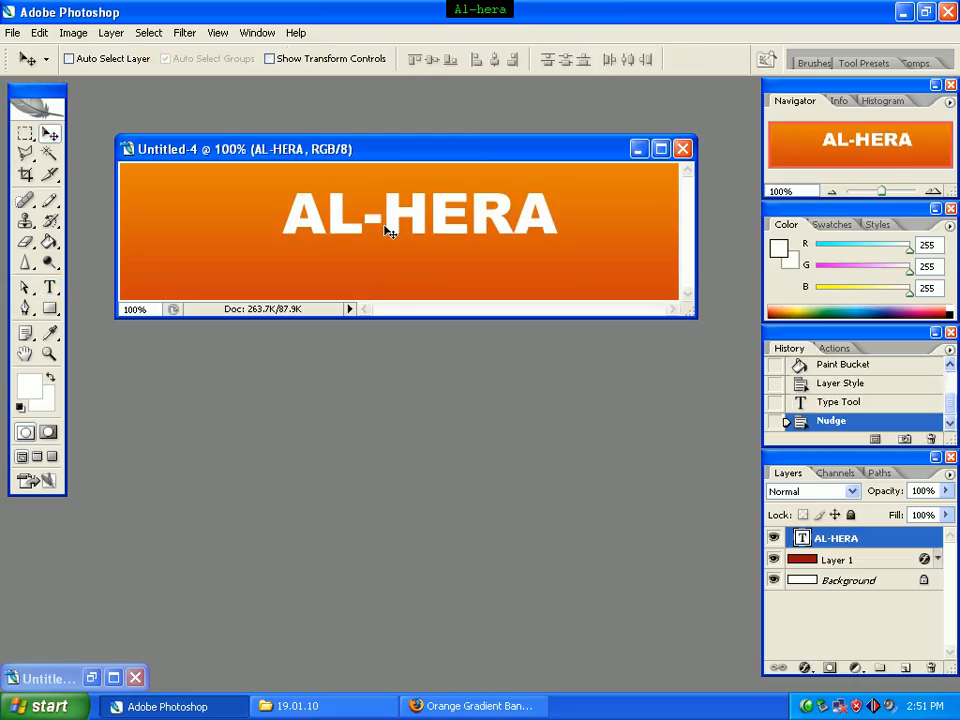
{"action": "key", "text": "Down"}
{"action": "key", "text": "Down"}
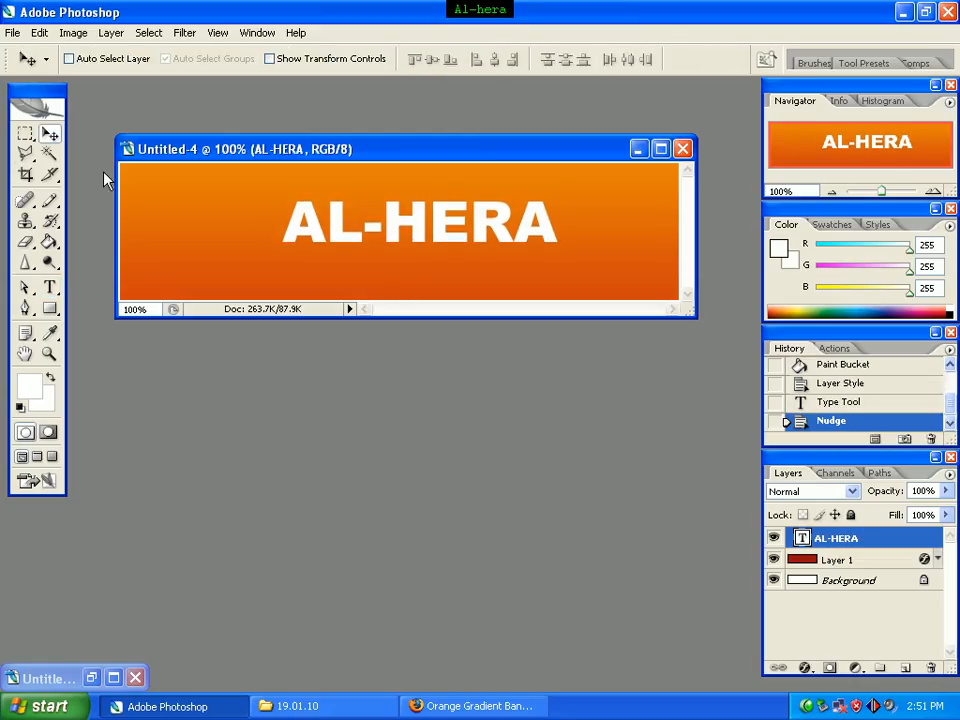
{"action": "key", "text": "Down"}
{"action": "key", "text": "Down"}
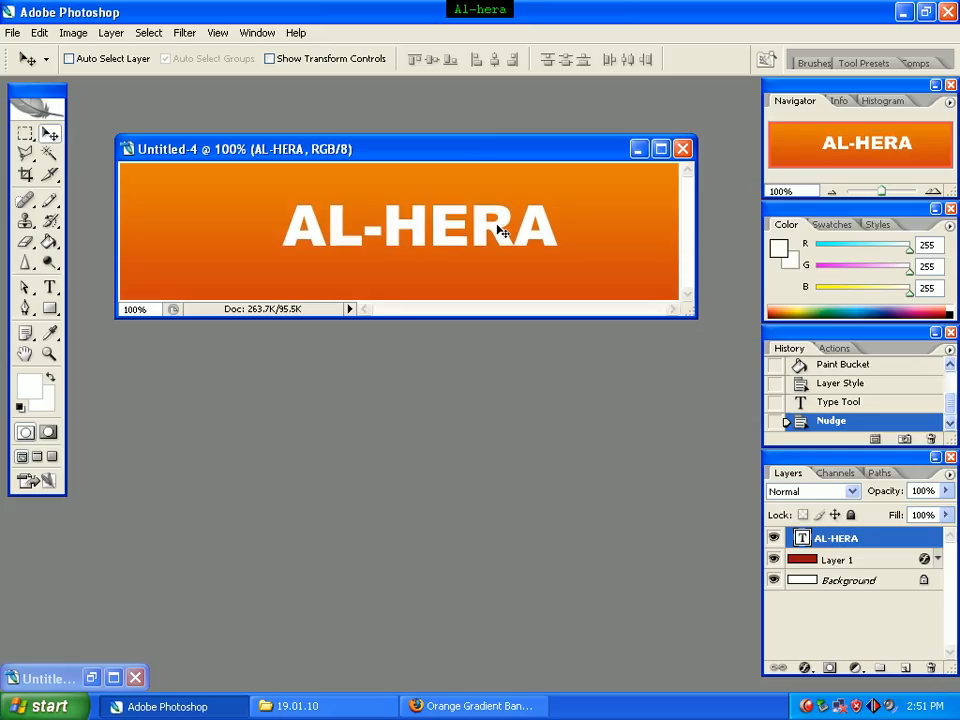
{"action": "key", "text": "Left"}
{"action": "key", "text": "Left"}
{"action": "key", "text": "Left"}
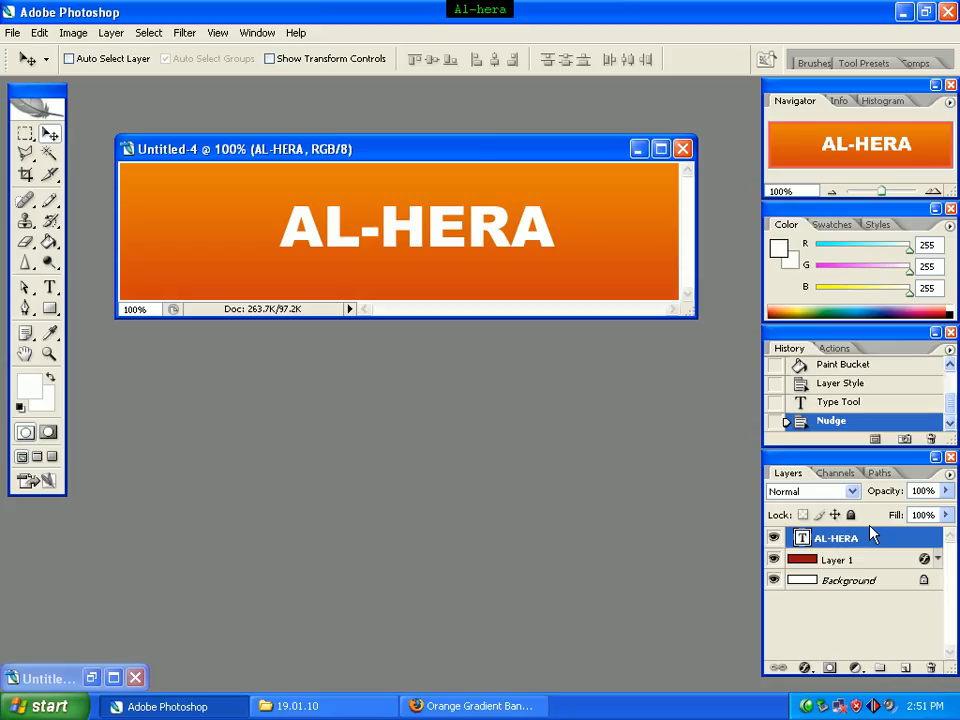
- Duplicate the AL-HERA text layer and give the original an Inner Shadow with 25% opacity and 0 px distance
{"action": "key", "text": "ctrl+j"}
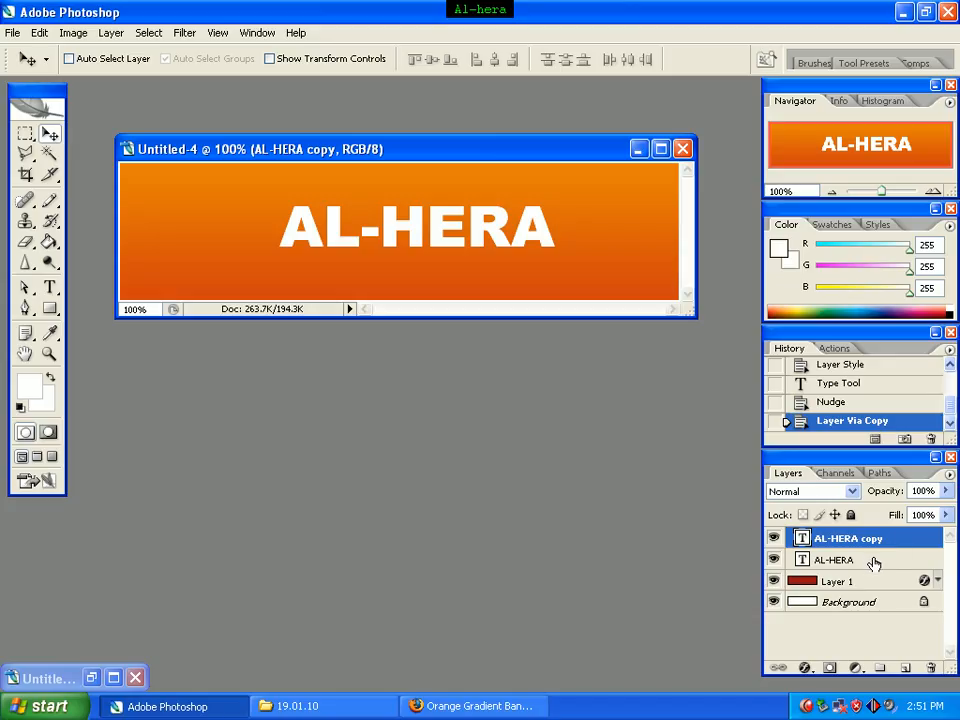
{"action": "left_click", "coordinate": [873, 564]}
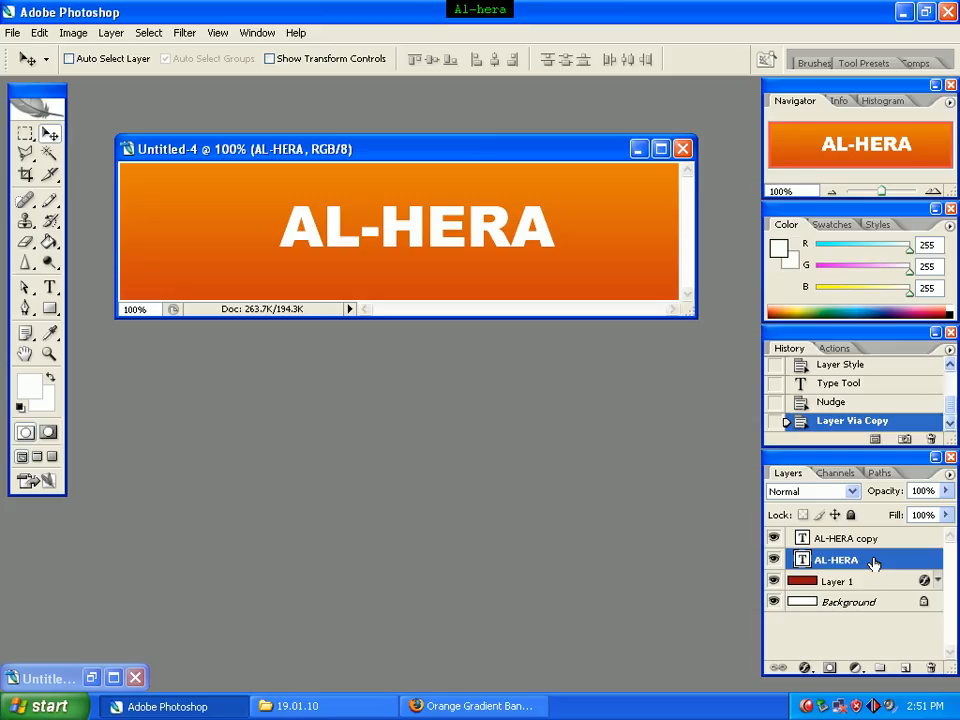
{"action": "right_click", "coordinate": [874, 564]}
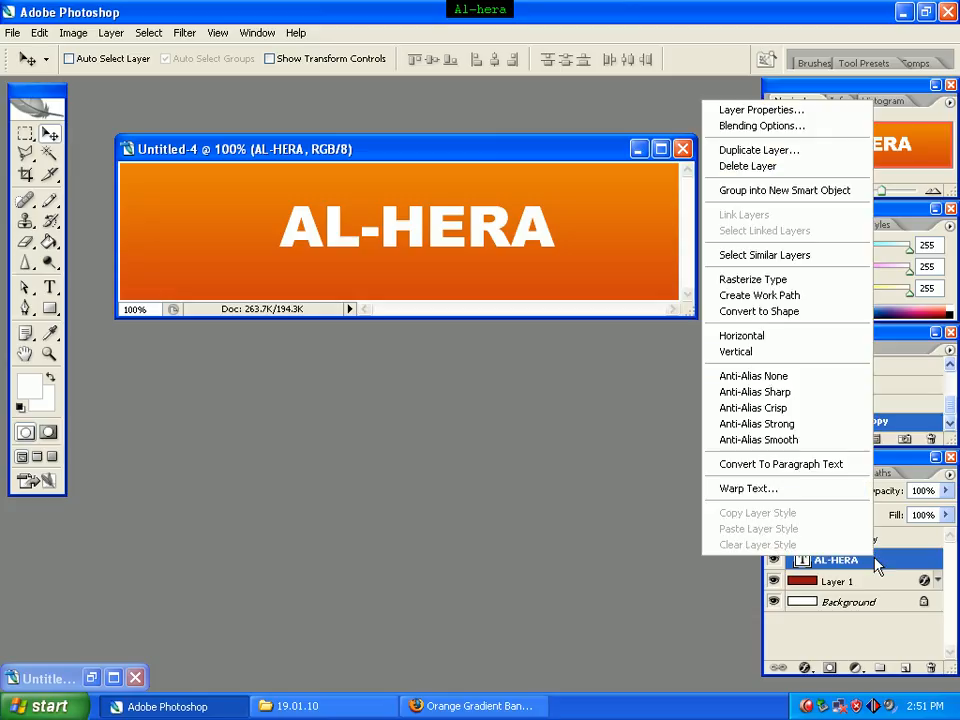
{"action": "left_click", "coordinate": [800, 130]}
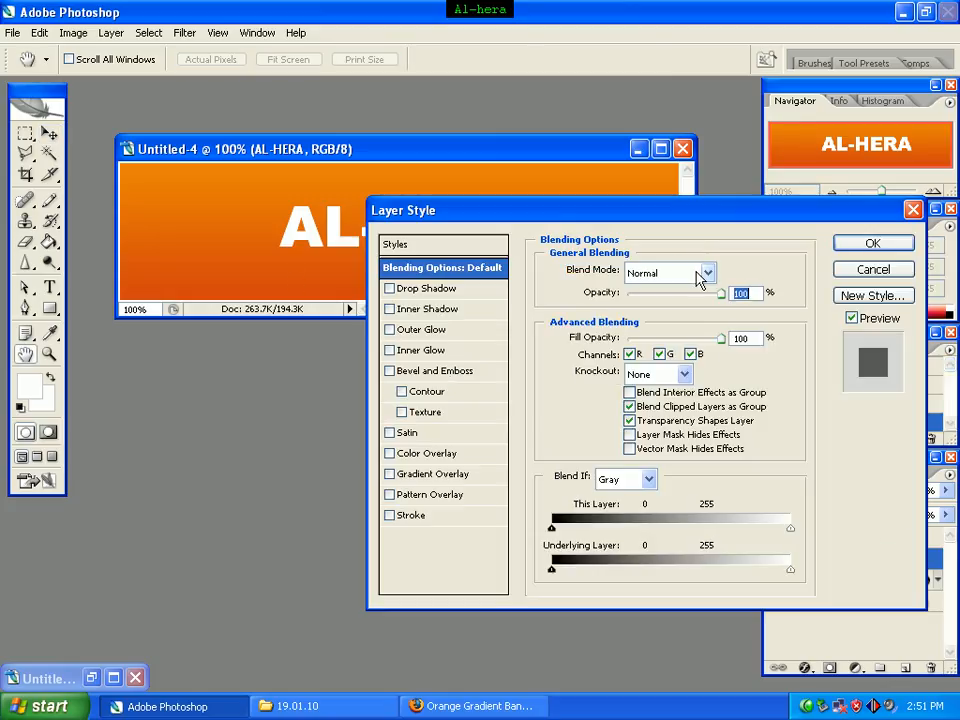
{"action": "left_click", "coordinate": [435, 309]}
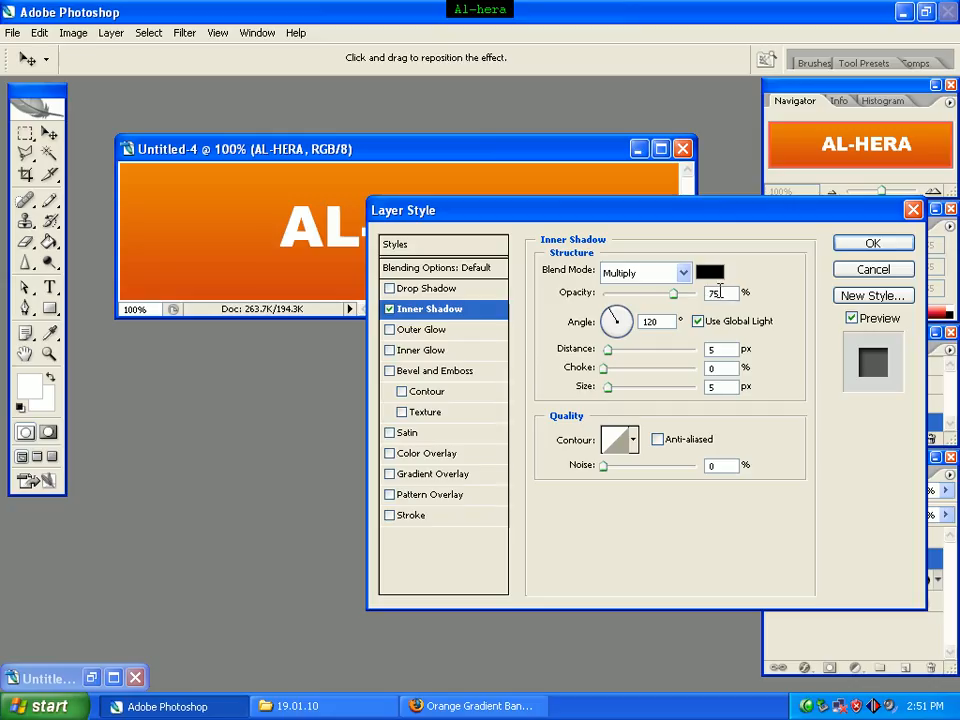
{"action": "double_click", "coordinate": [723, 293]}
{"action": "type", "text": "25"}
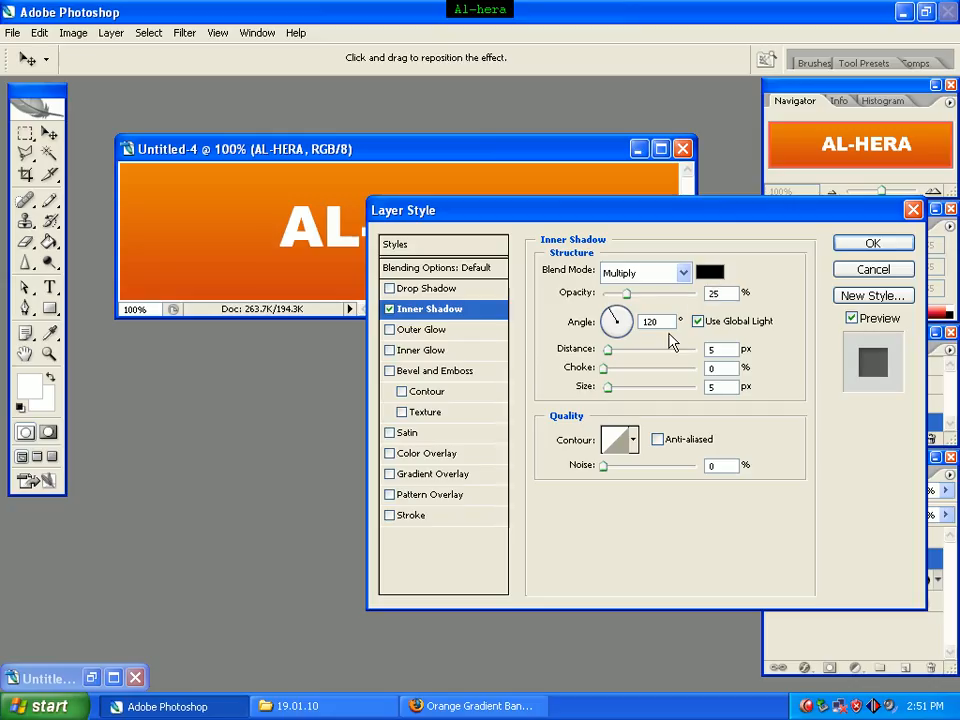
{"action": "double_click", "coordinate": [726, 350]}
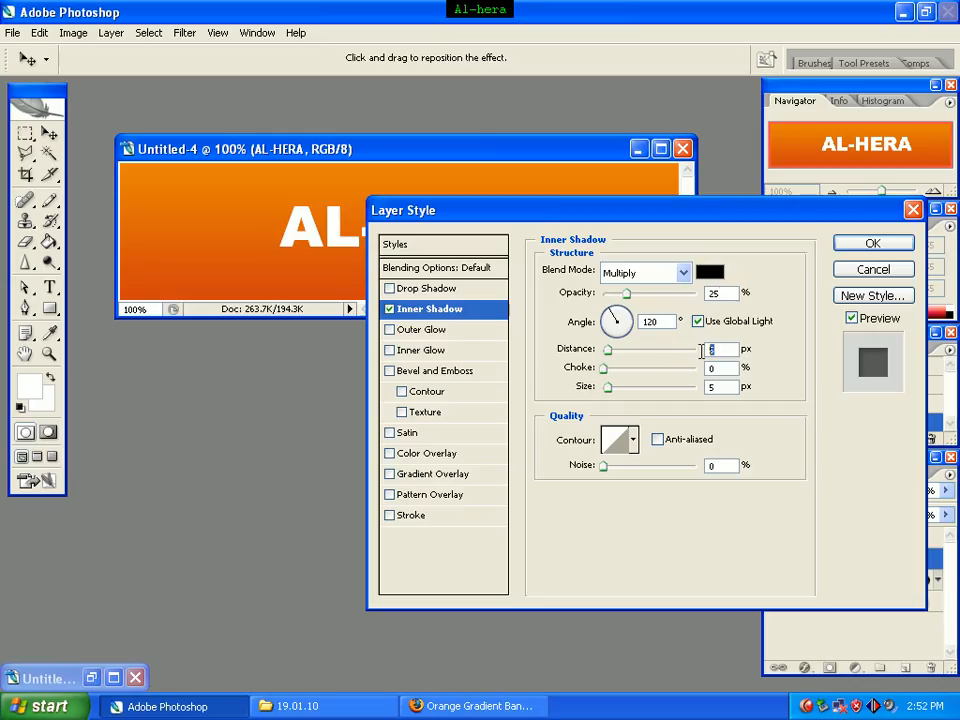
{"action": "type", "text": "0"}
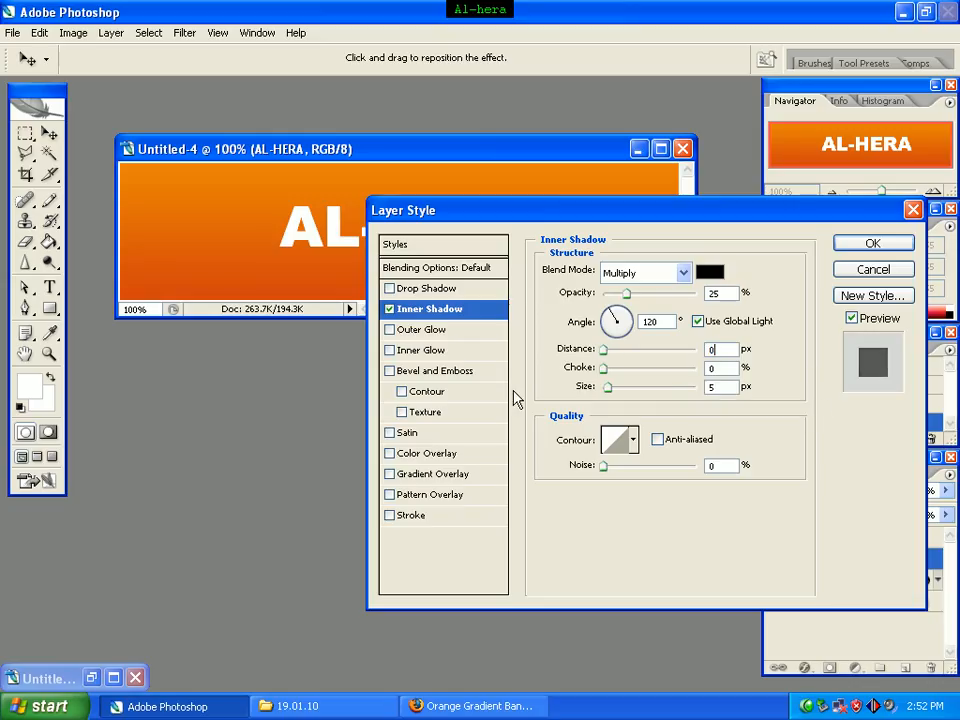
- Add a 1 px outside stroke in yellow-orange #f5b713 to the original AL-HERA layer and apply the layer style
{"action": "left_click", "coordinate": [426, 515]}
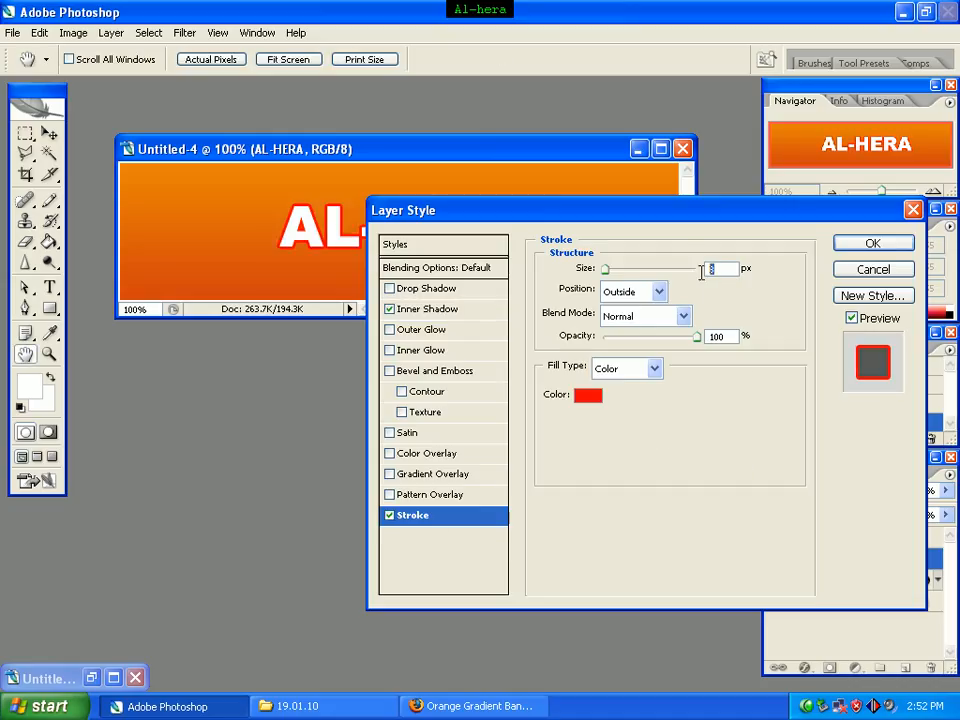
{"action": "type", "text": "1"}
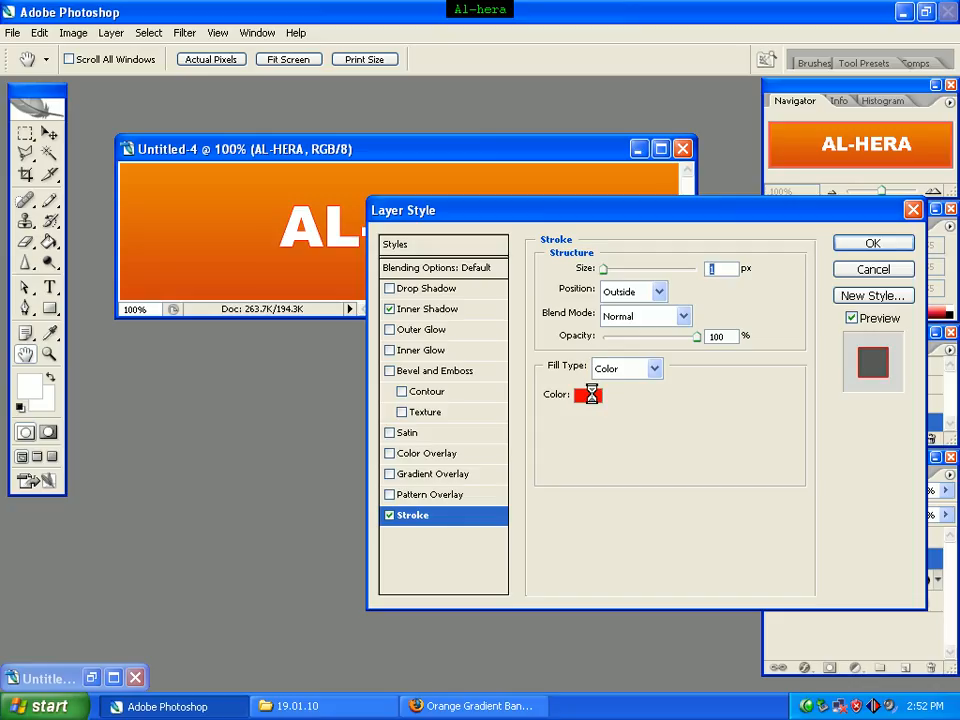
{"action": "left_click", "coordinate": [590, 396]}
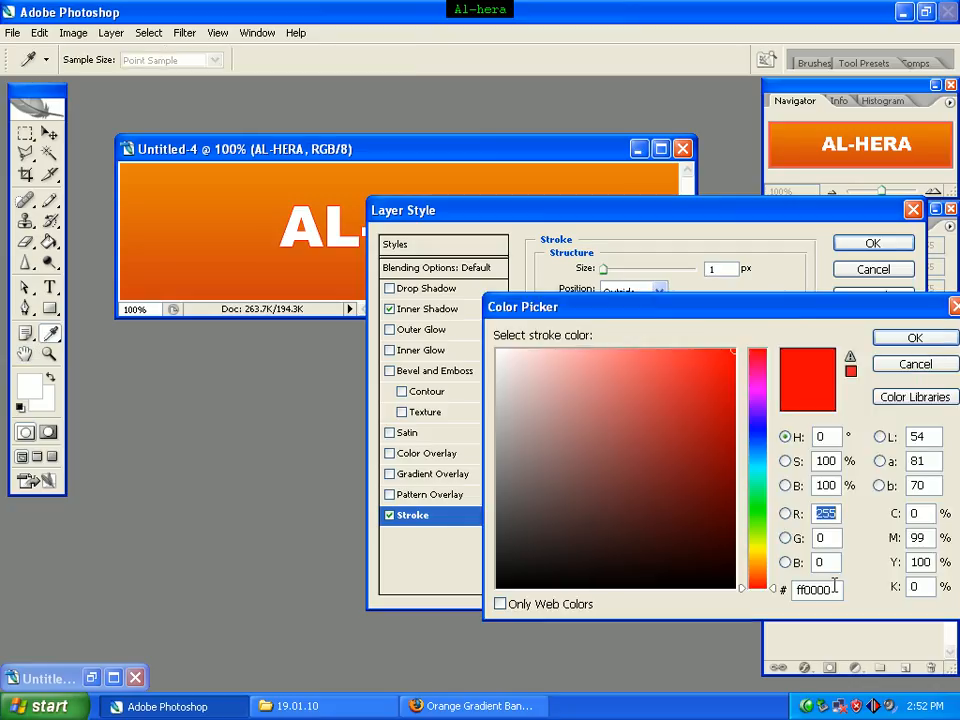
{"action": "left_click_drag", "start_coordinate": [834, 589], "coordinate": [783, 598]}
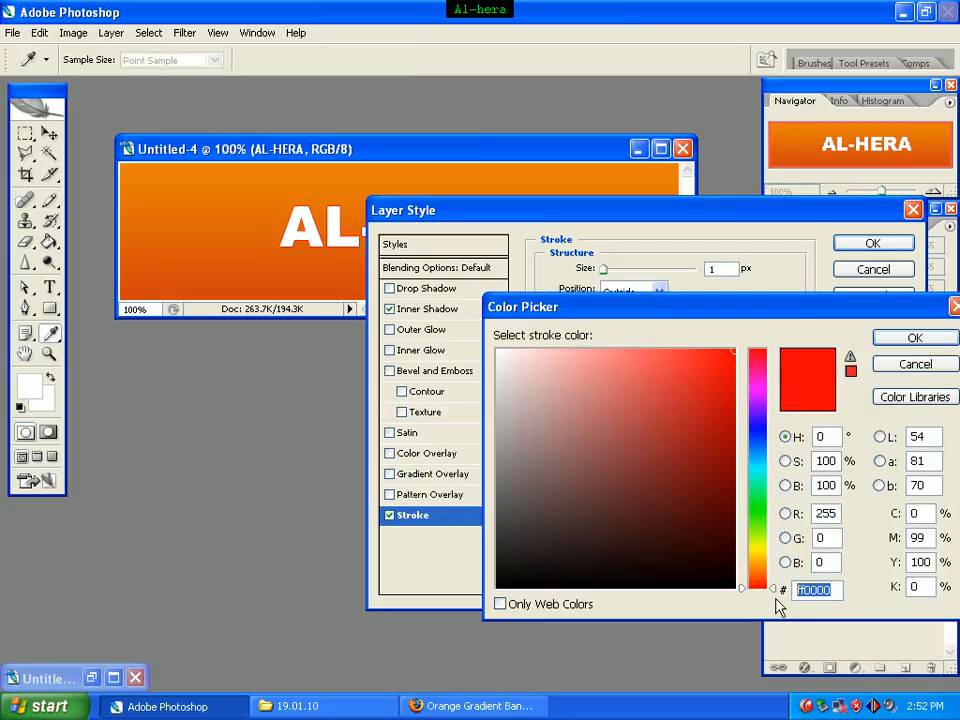
{"action": "type", "text": "f5"}
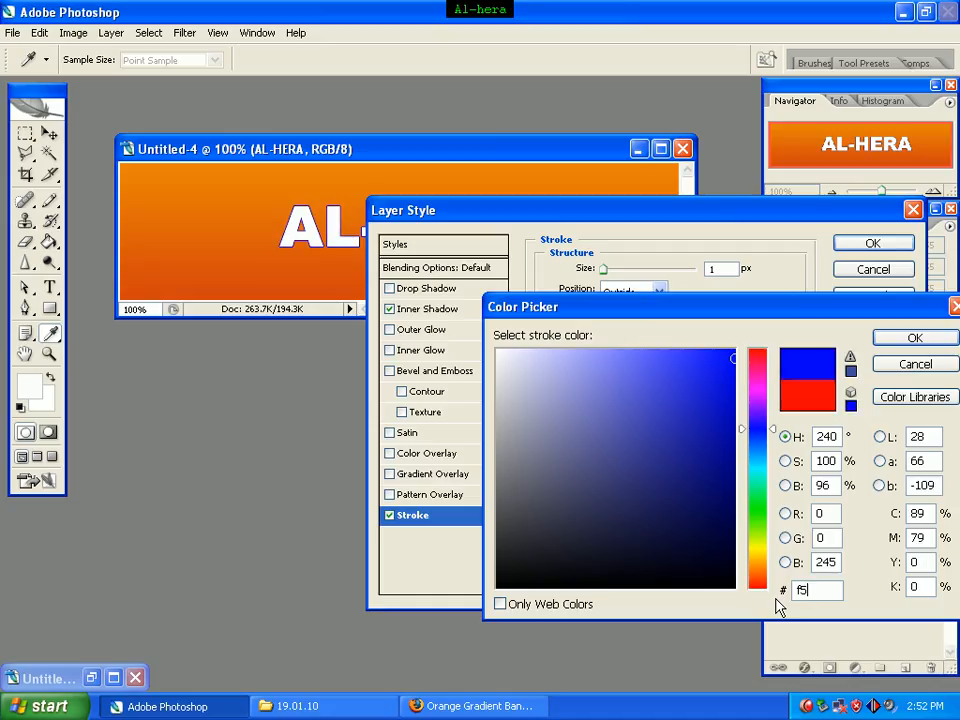
{"action": "type", "text": "b71"}
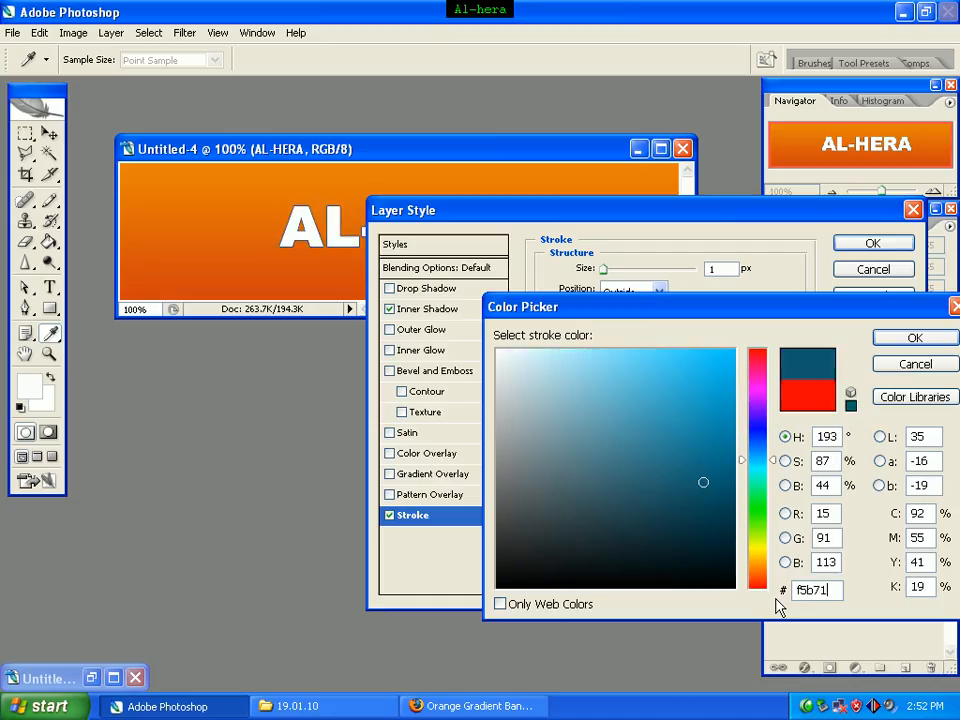
{"action": "type", "text": "3"}
{"action": "left_click", "coordinate": [910, 338]}
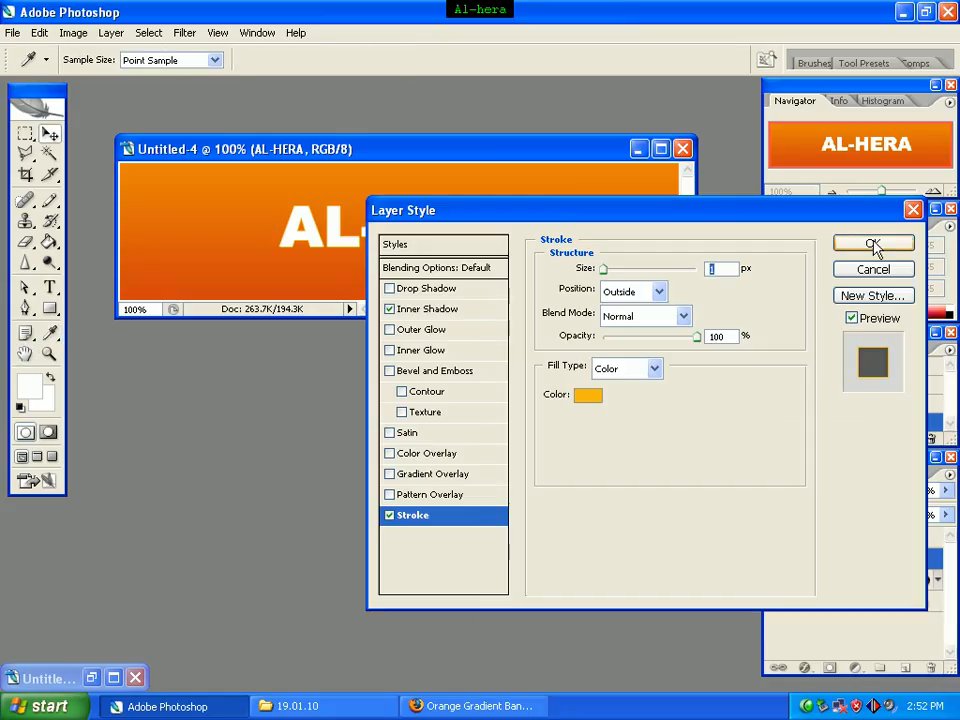
{"action": "left_click", "coordinate": [874, 245]}
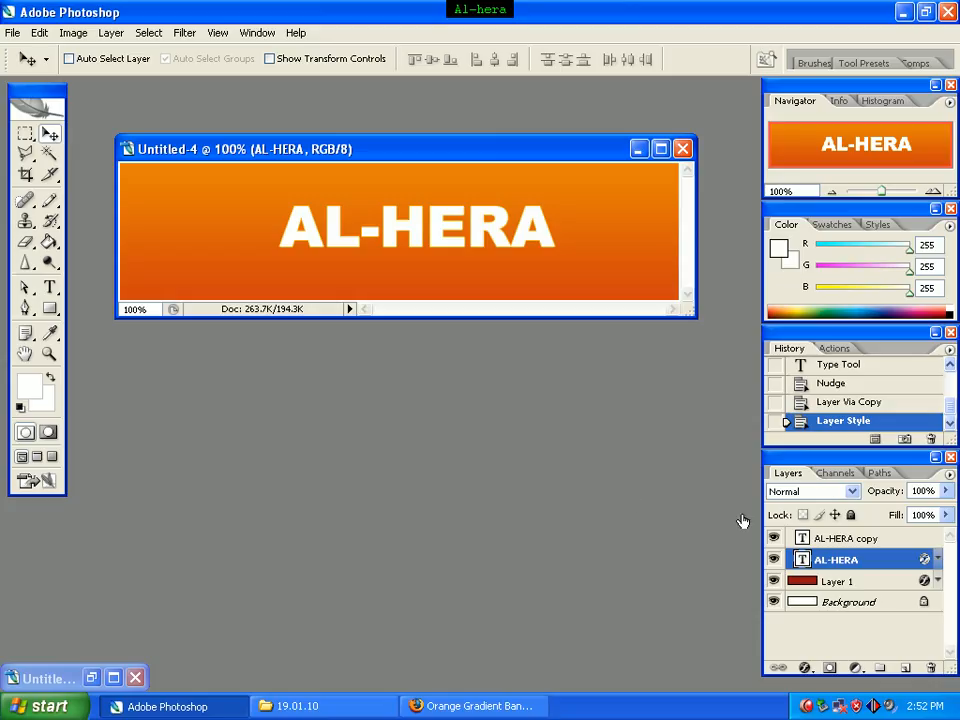
- Apply a Radial Blur with amount 100, Zoom method and Best quality to the AL-HERA copy layer and move it below the AL-HERA text layer
{"action": "left_click", "coordinate": [864, 541]}
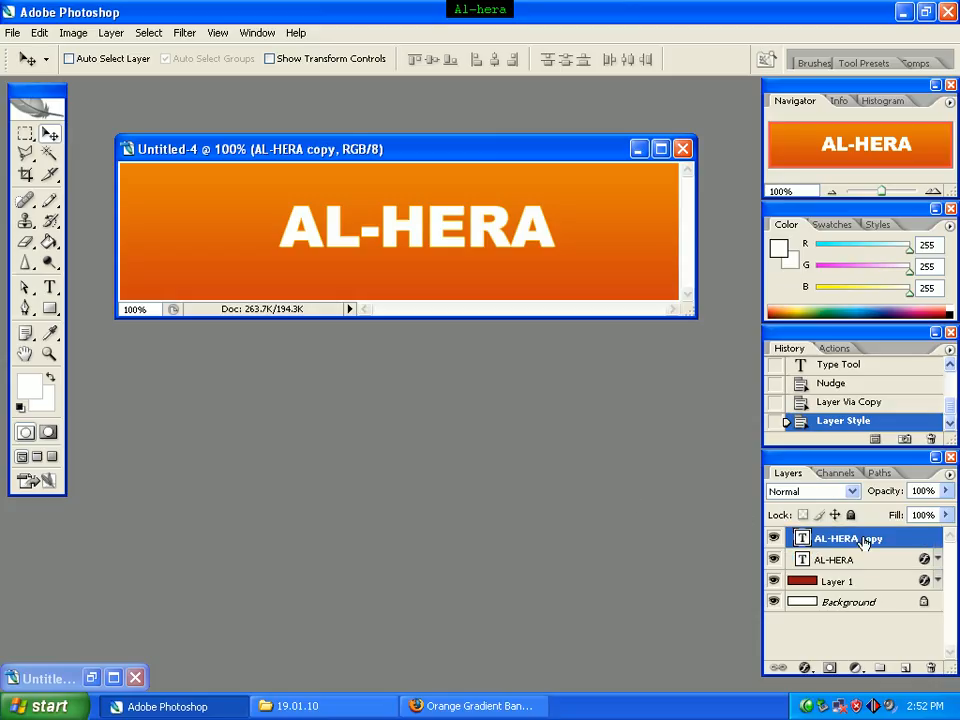
{"action": "left_click", "coordinate": [185, 35]}
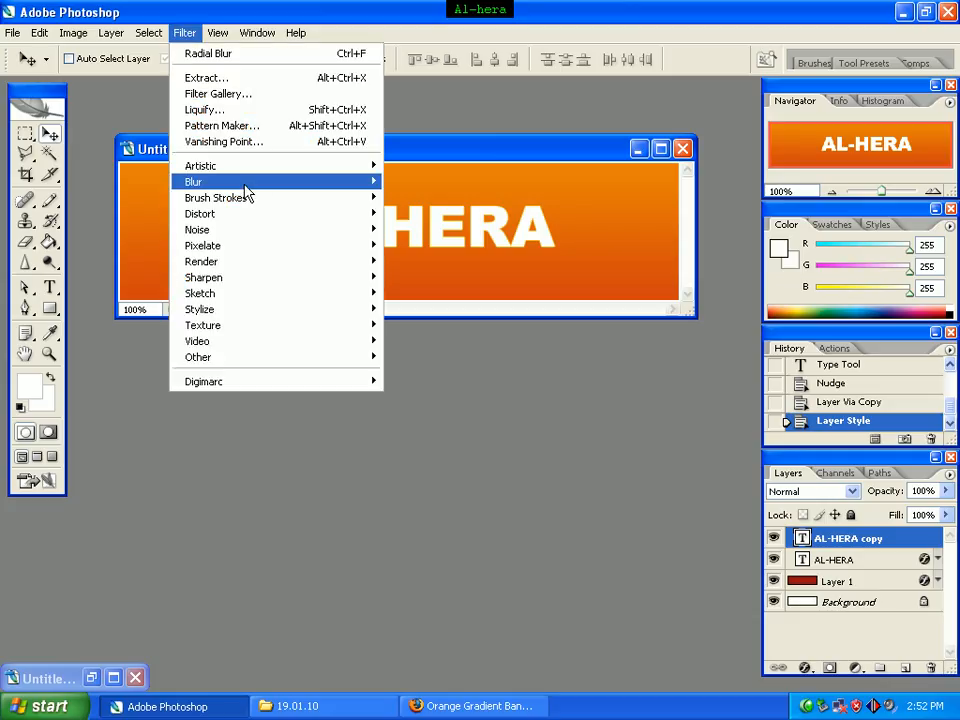
{"action": "mouse_move", "coordinate": [279, 186]}
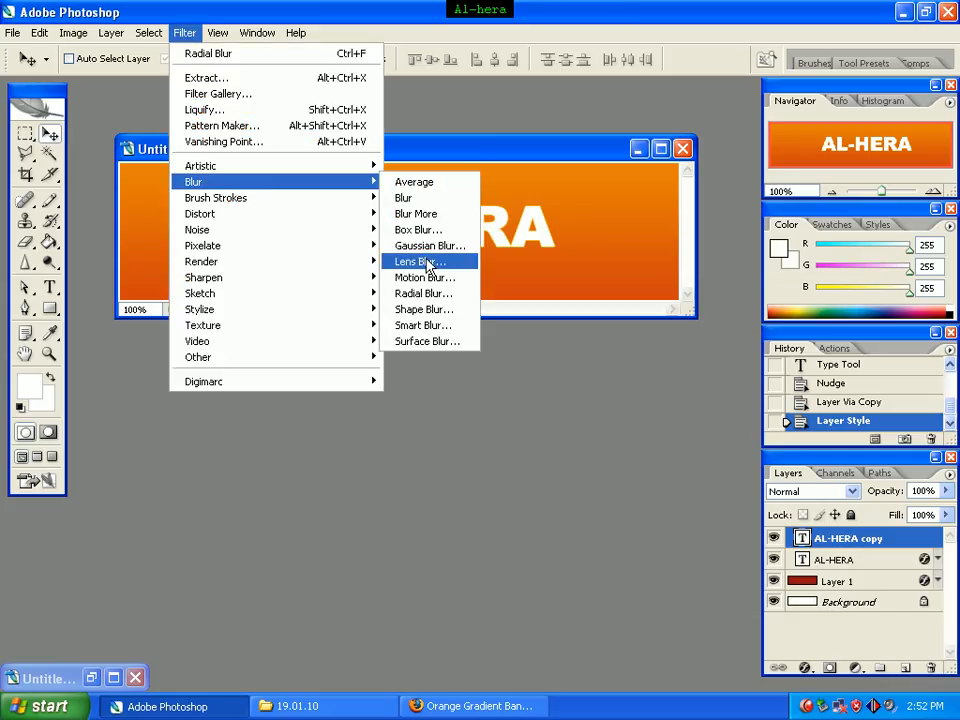
{"action": "left_click", "coordinate": [422, 294]}
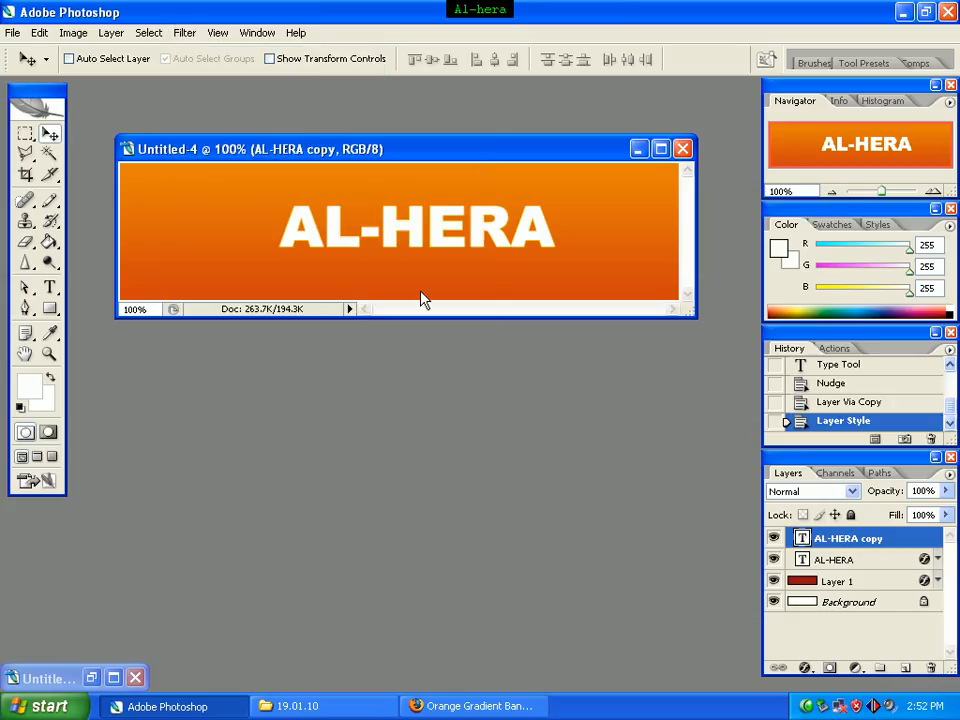
{"action": "left_click", "coordinate": [424, 292]}
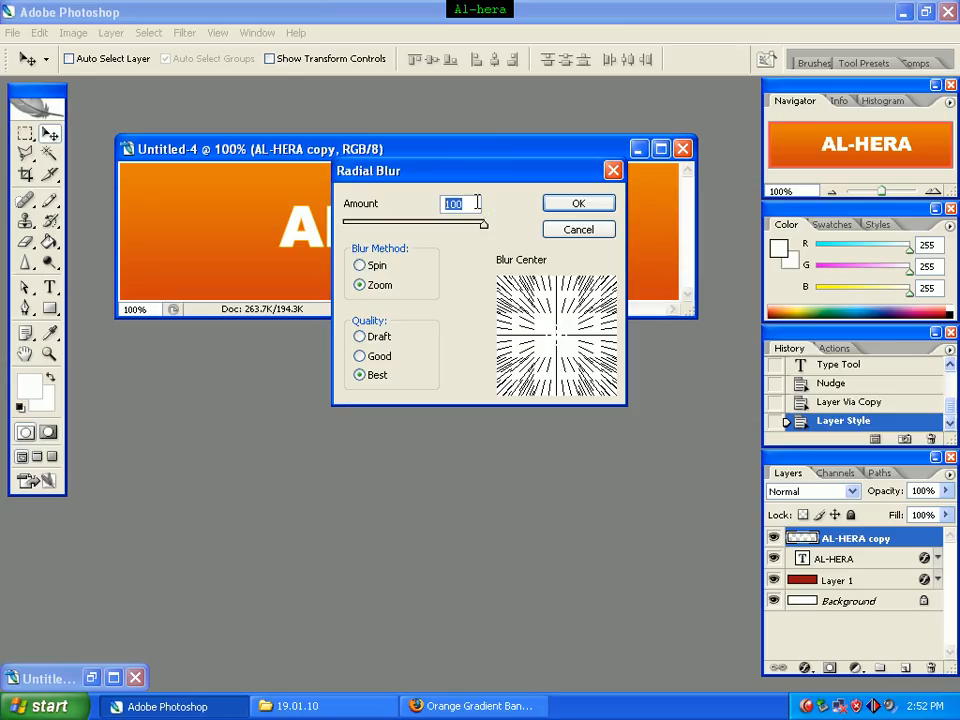
{"action": "type", "text": "100"}
{"action": "left_click", "coordinate": [580, 205]}
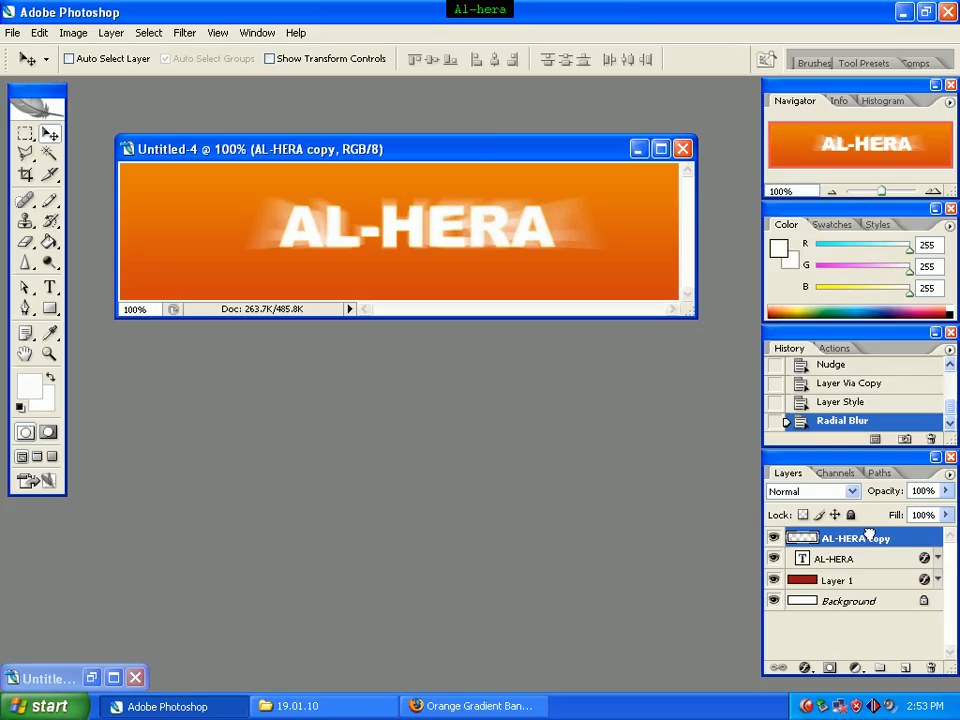
{"action": "left_click_drag", "start_coordinate": [870, 540], "coordinate": [870, 569]}
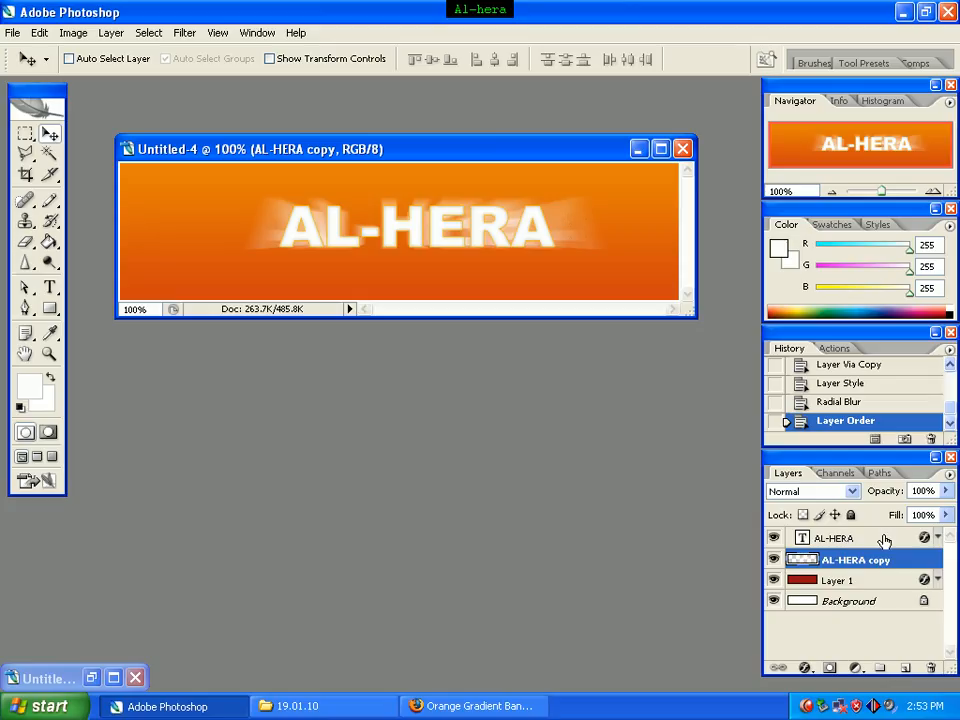
- Create a new layer above AL-HERA and add the text "Al-hera multimedia limited" in Arial Regular 12 pt just beneath the AL-HERA text
{"action": "left_click", "coordinate": [884, 541]}
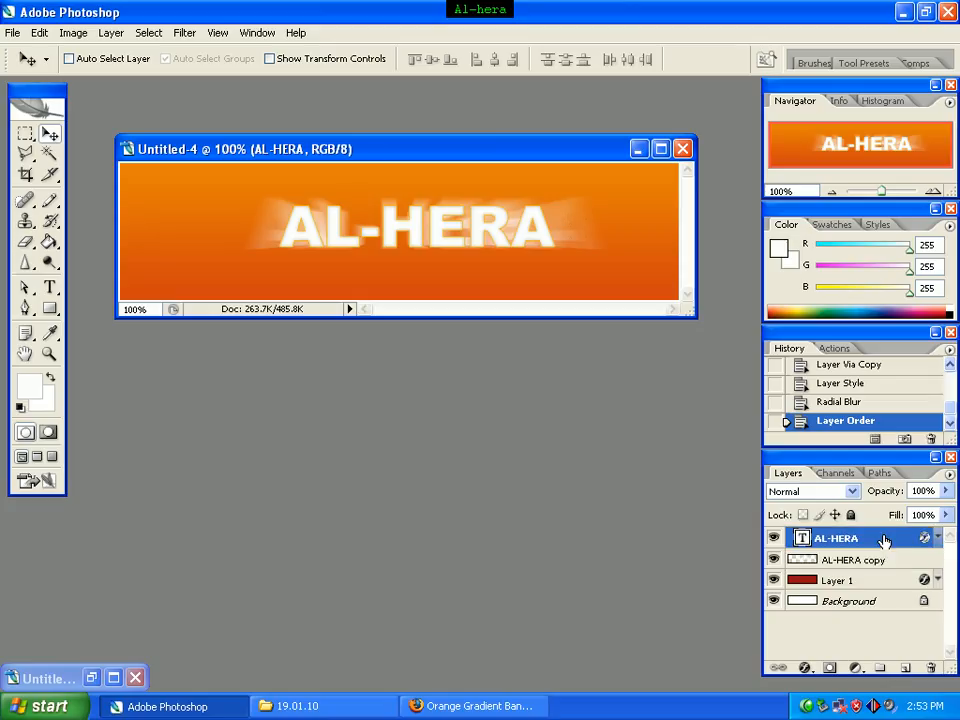
{"action": "left_click", "coordinate": [905, 668]}
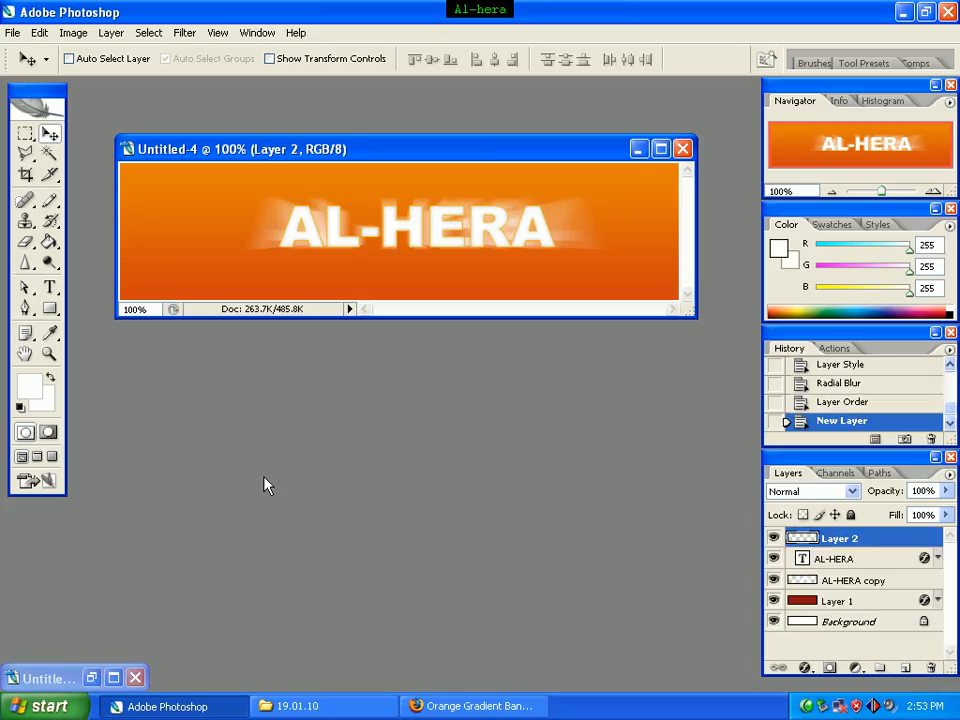
{"action": "left_click", "coordinate": [49, 290]}
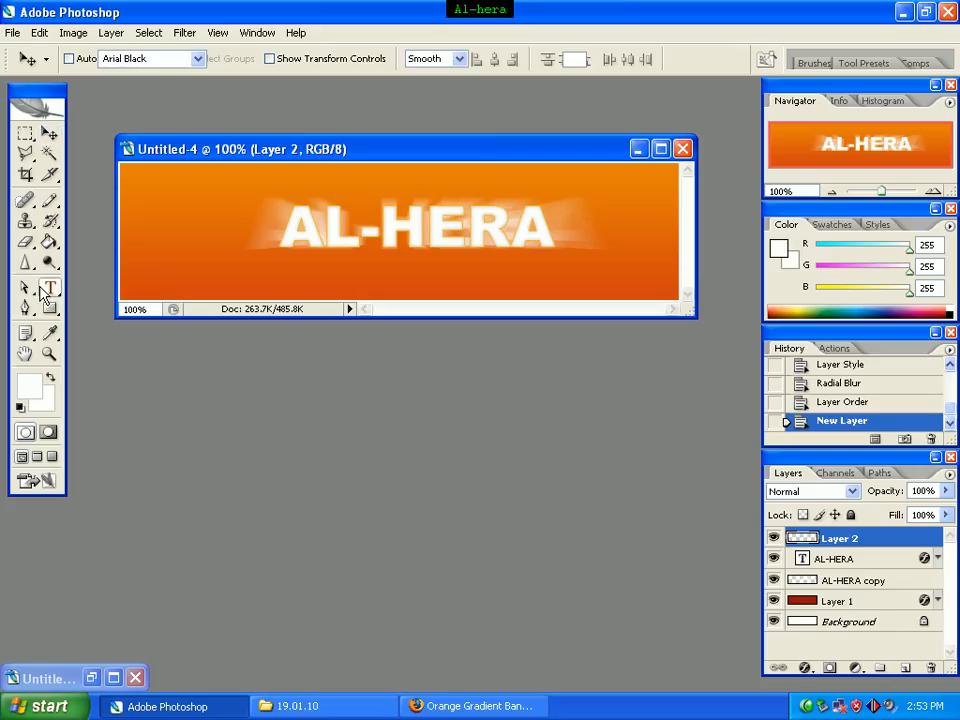
{"action": "left_click", "coordinate": [198, 60]}
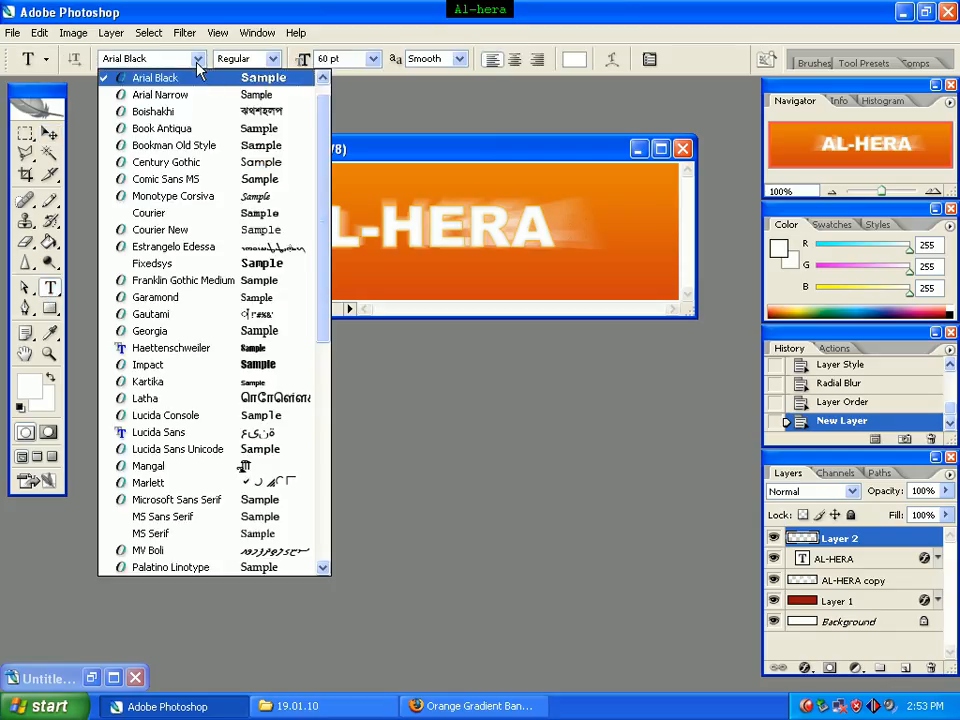
{"action": "left_click_drag", "start_coordinate": [319, 108], "coordinate": [311, 79]}
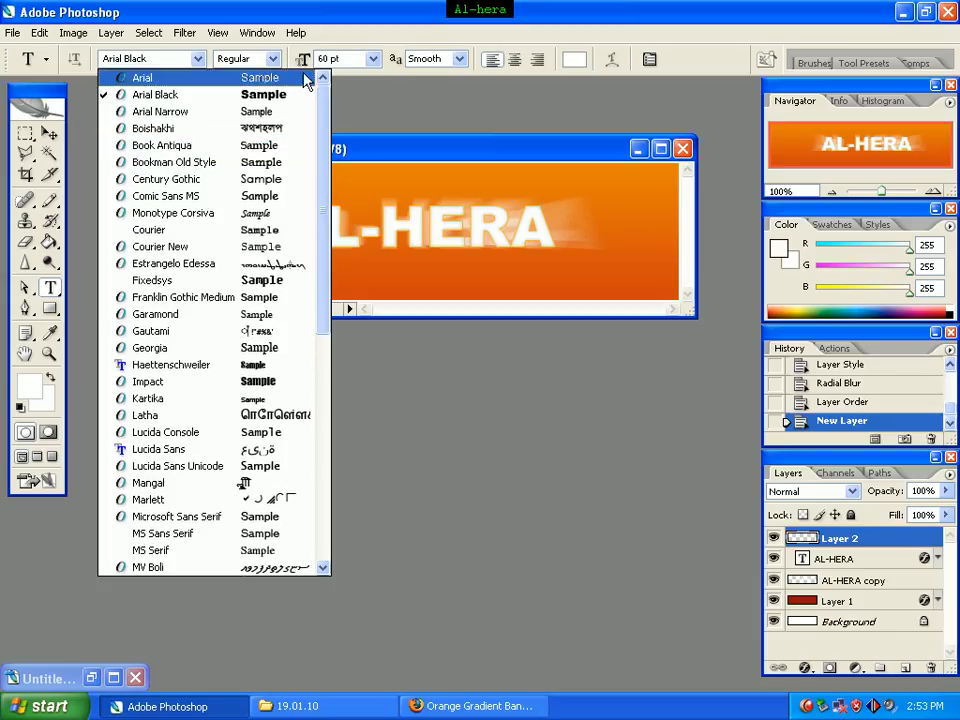
{"action": "left_click", "coordinate": [311, 79]}
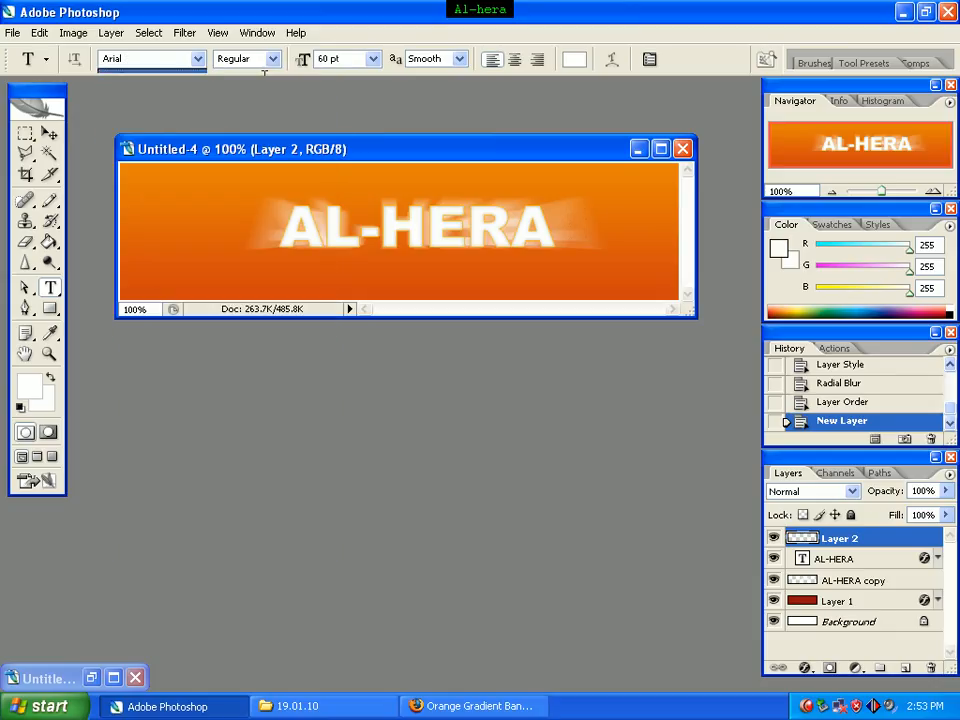
{"action": "left_click", "coordinate": [371, 59]}
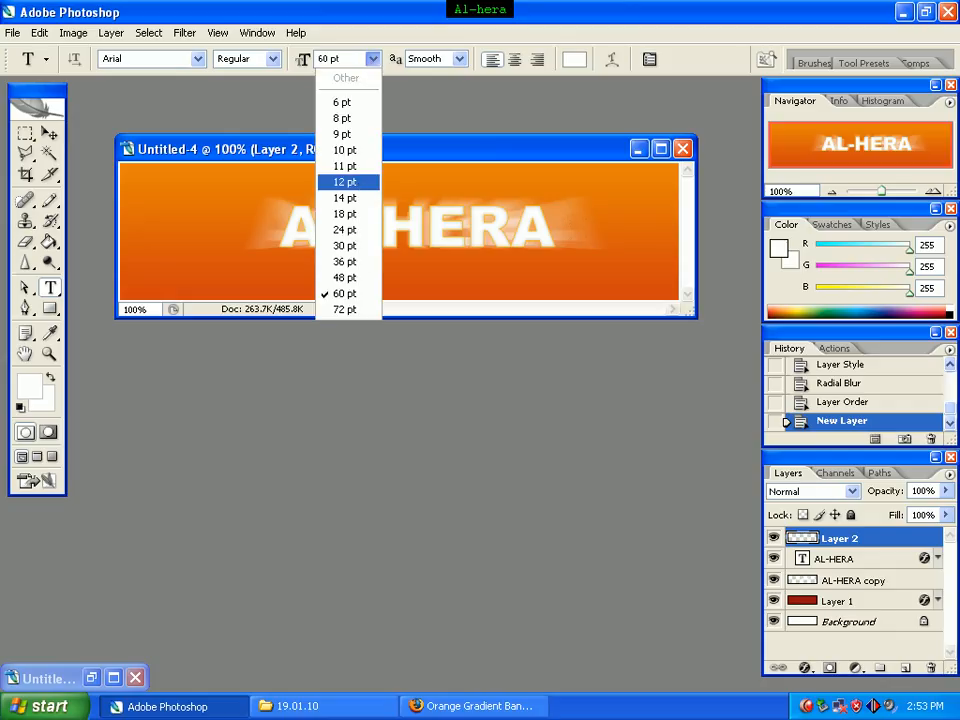
{"action": "left_click", "coordinate": [356, 182]}
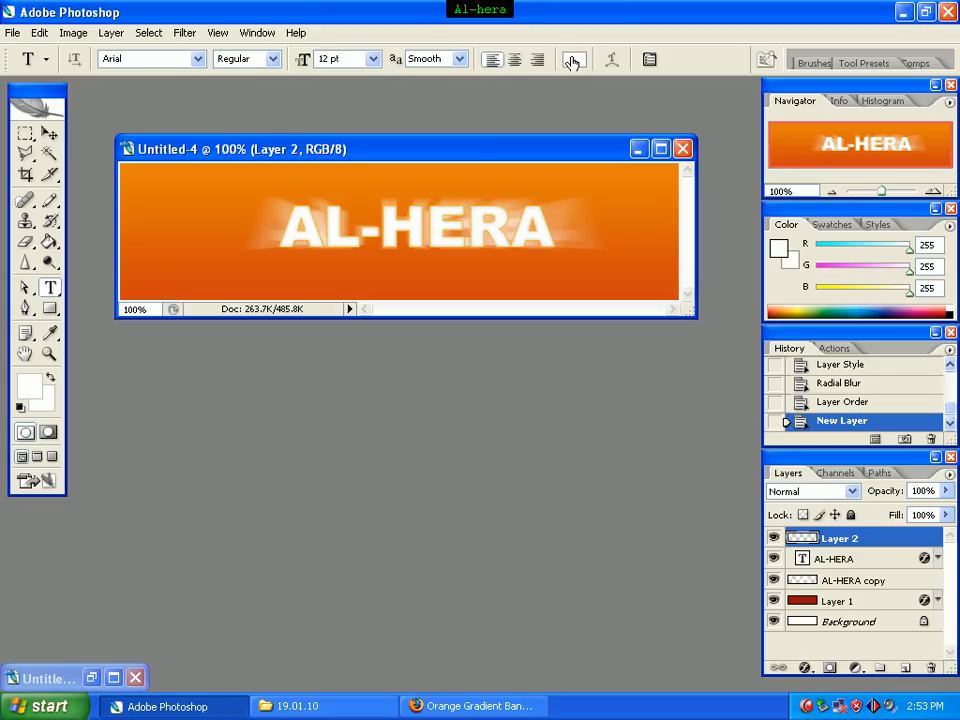
{"action": "left_click", "coordinate": [327, 262]}
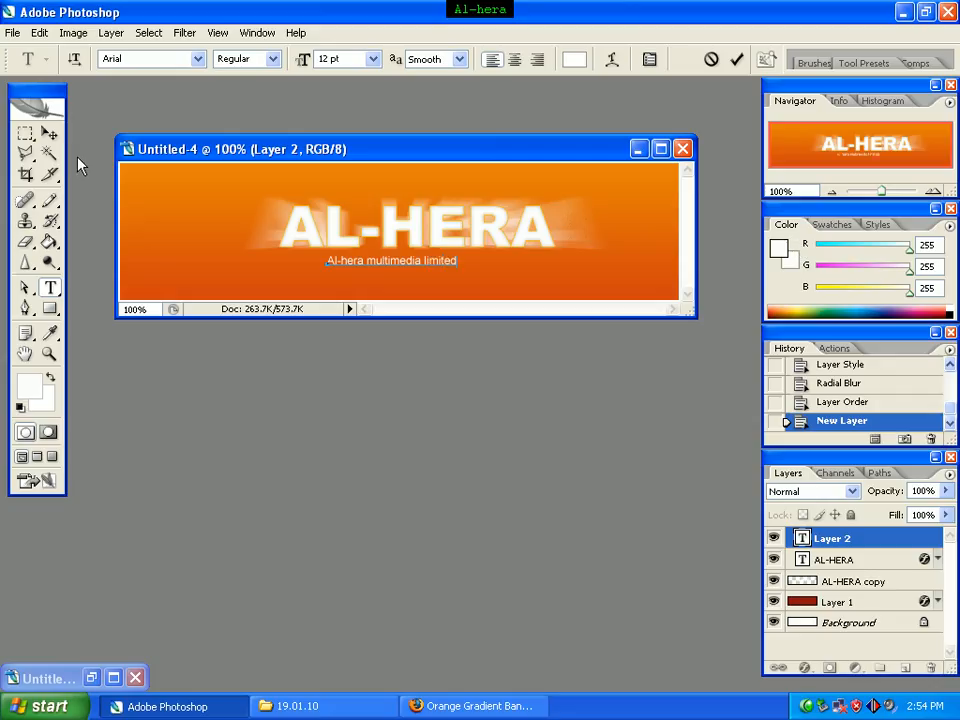
- Nudge the "Al-hera multimedia limited" text about 10 px to the right beneath the AL-HERA title
{"action": "left_click", "coordinate": [49, 133]}
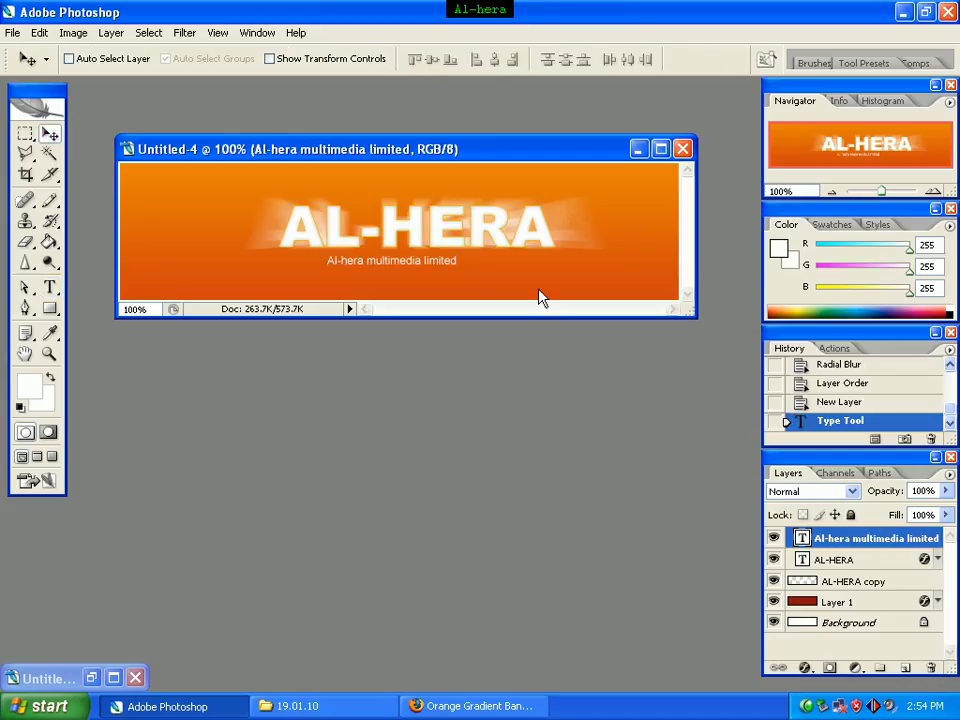
{"action": "key", "text": "Right"}
{"action": "key", "text": "Right"}
{"action": "key", "text": "Right"}
{"action": "key", "text": "Right"}
{"action": "key", "text": "Right"}
{"action": "key", "text": "Right"}
{"action": "key", "text": "Right"}
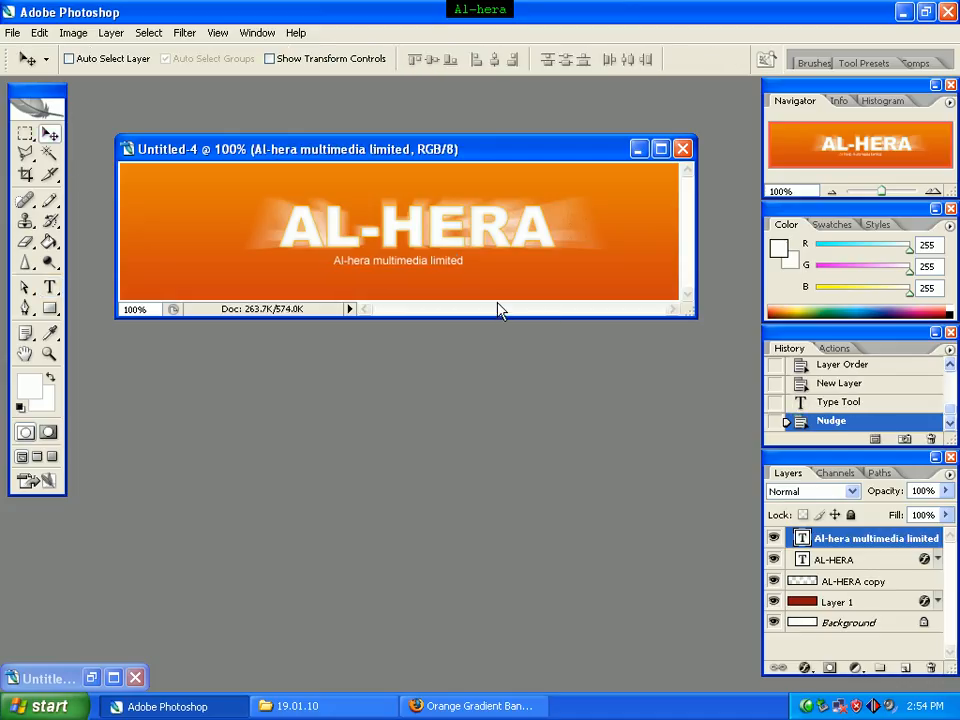
{"action": "key", "text": "Right"}
{"action": "key", "text": "Right"}
{"action": "key", "text": "Right"}
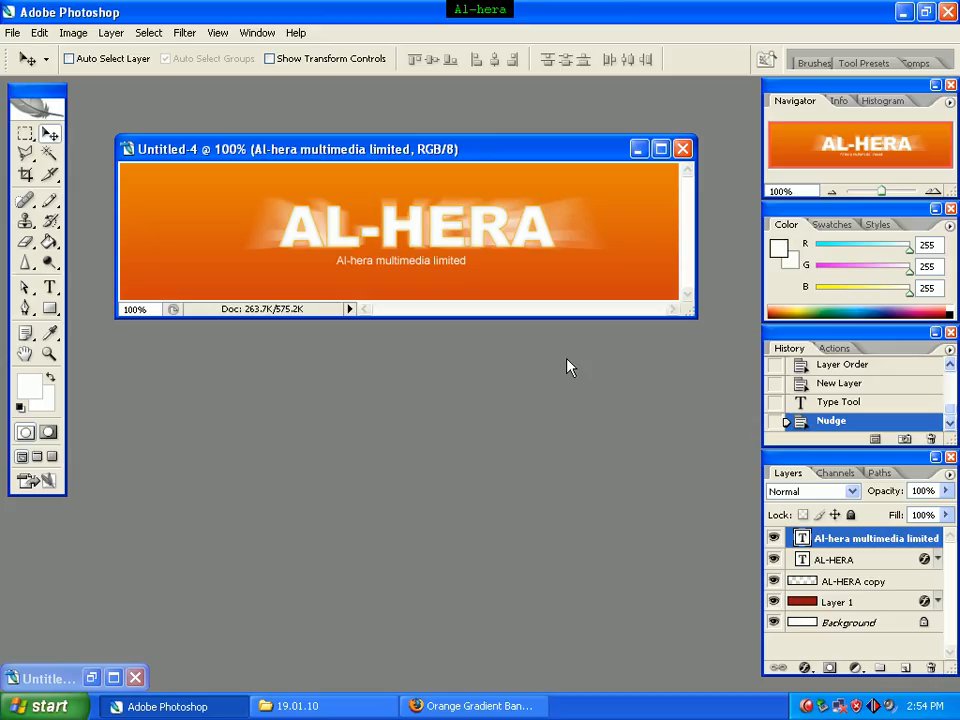
- Give the "Al-hera multimedia limited" text layer an Outer Glow with Overlay blend mode and 100% opacity
{"action": "right_click", "coordinate": [881, 542]}
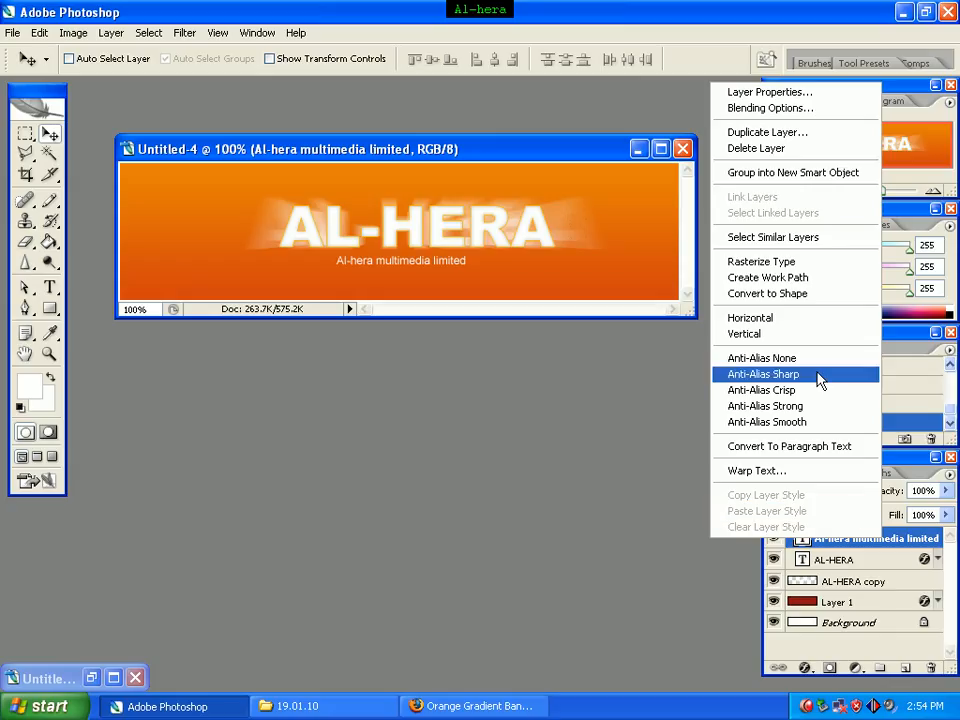
{"action": "left_click", "coordinate": [815, 108]}
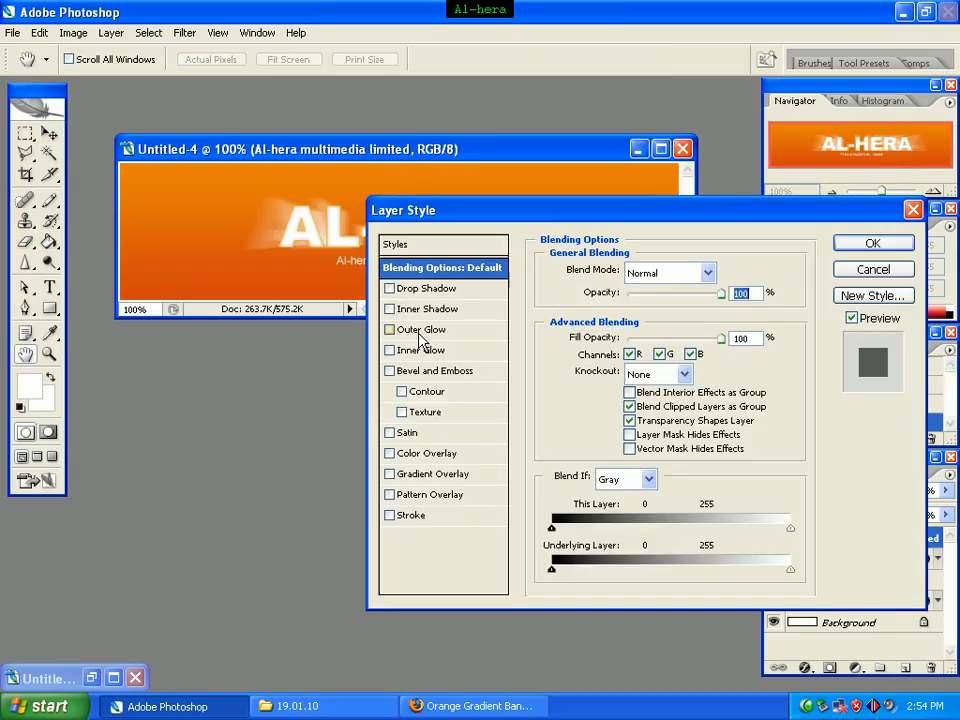
{"action": "left_click", "coordinate": [432, 338]}
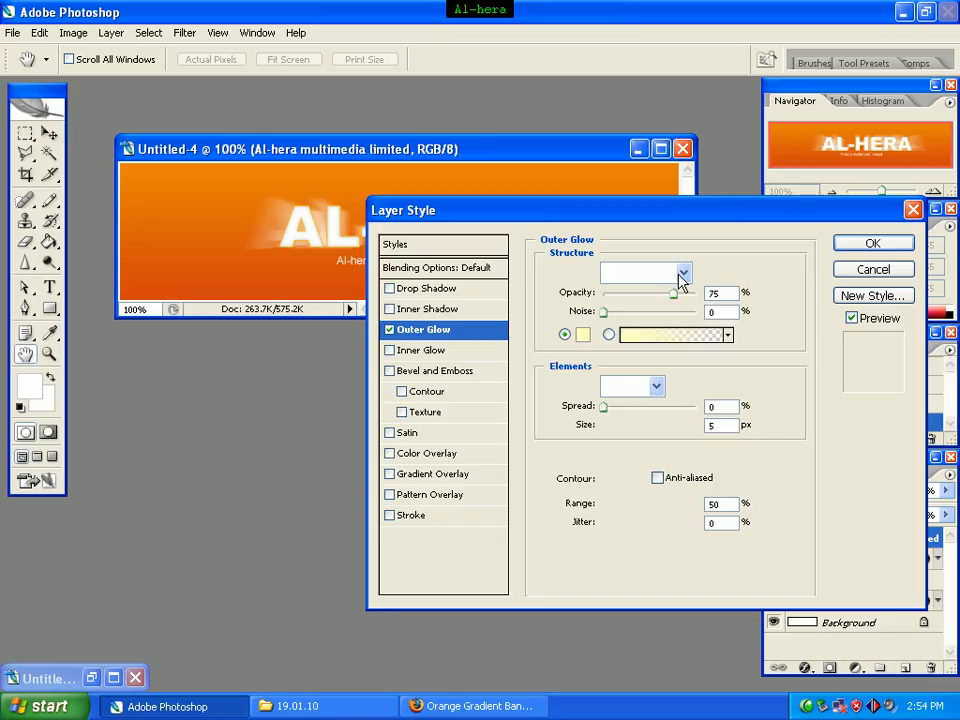
{"action": "left_click", "coordinate": [681, 276]}
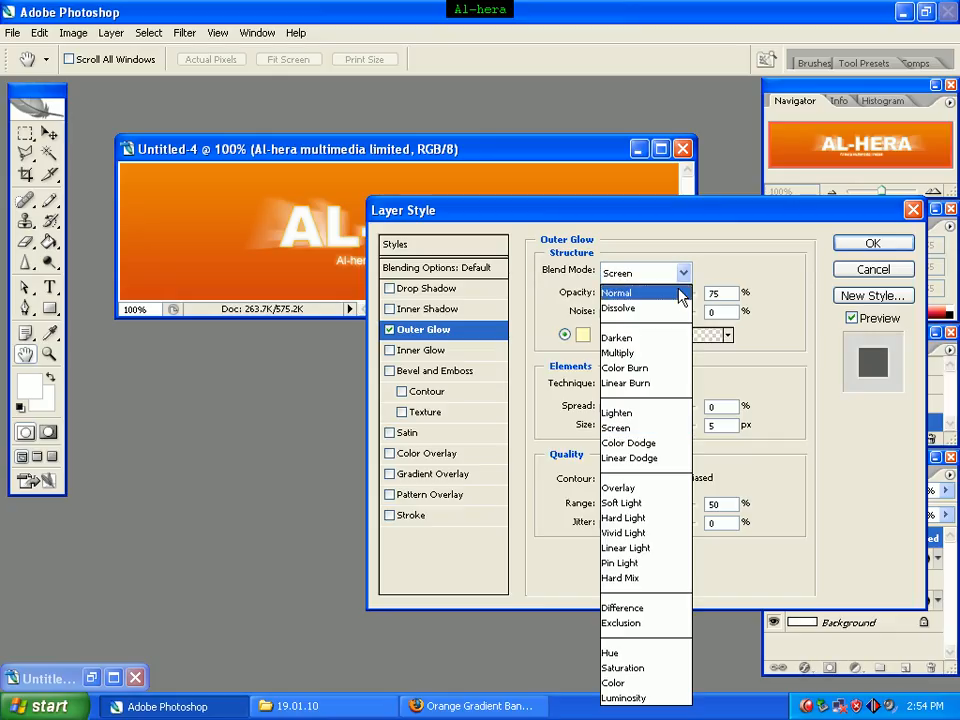
{"action": "left_click", "coordinate": [667, 490]}
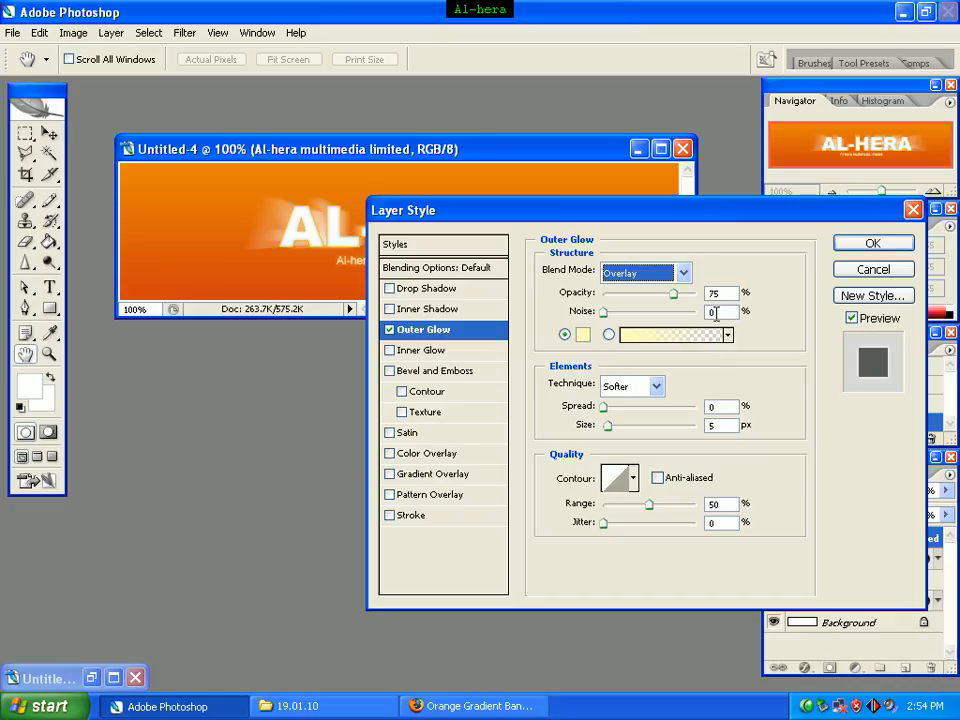
{"action": "key", "text": "Tab"}
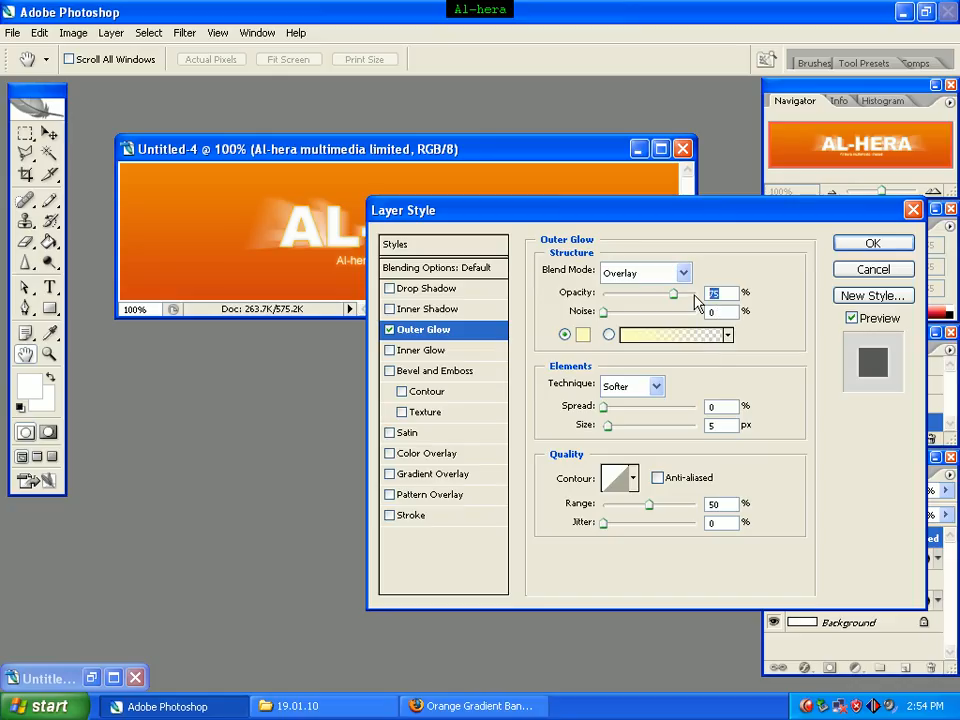
{"action": "type", "text": "100"}
- Set the Outer Glow color to white #ffffff and its size to 15 px, and apply the layer style
{"action": "left_click", "coordinate": [584, 336]}
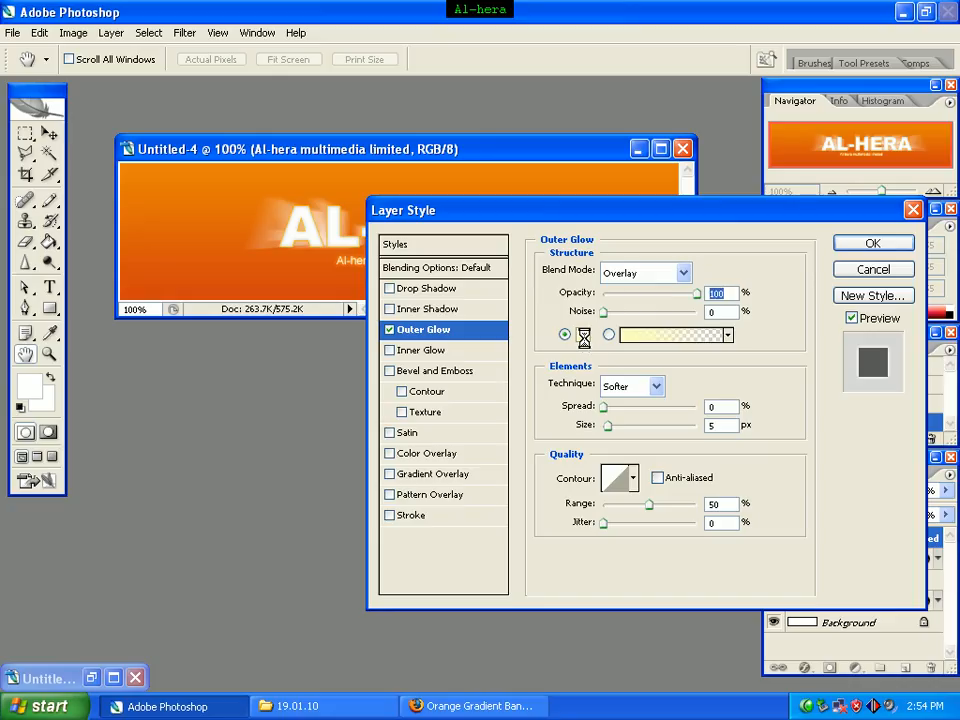
{"action": "double_click", "coordinate": [818, 590]}
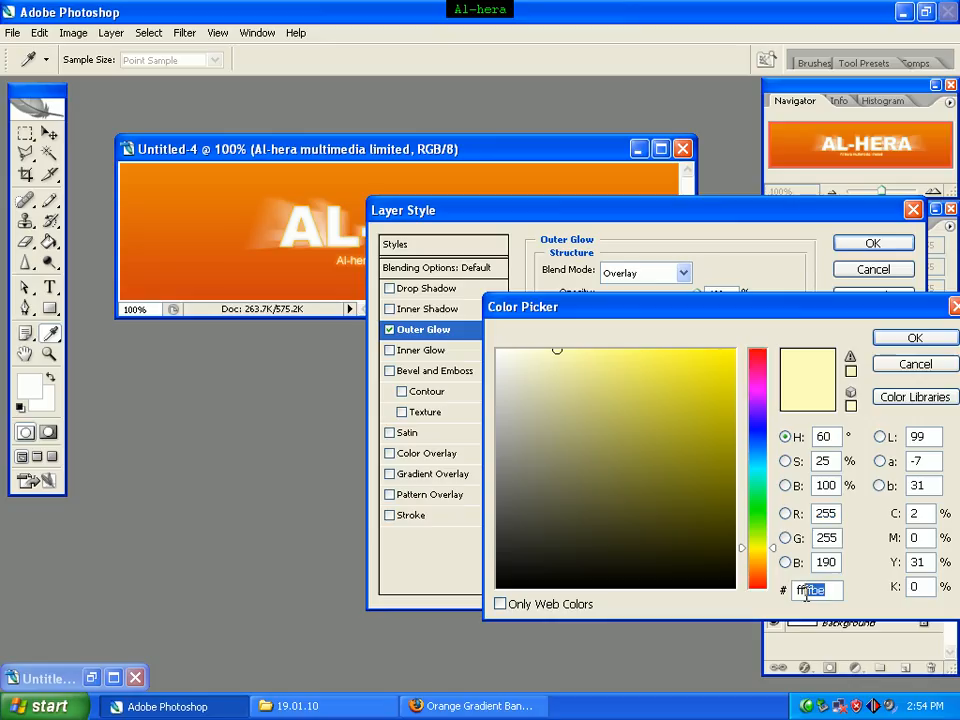
{"action": "type", "text": "ffffff"}
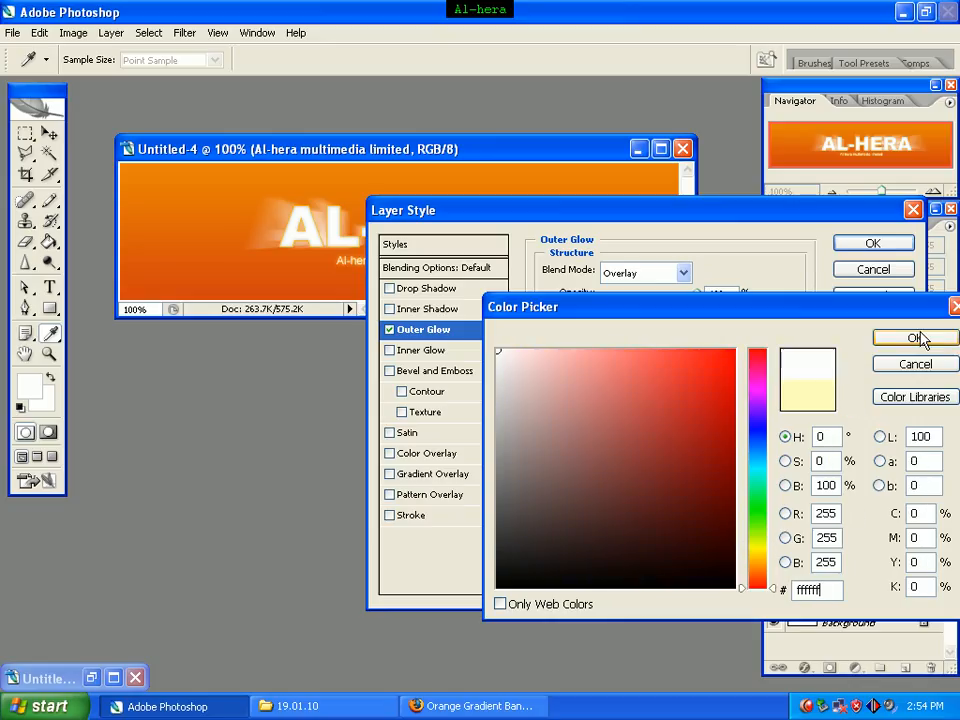
{"action": "left_click", "coordinate": [916, 337]}
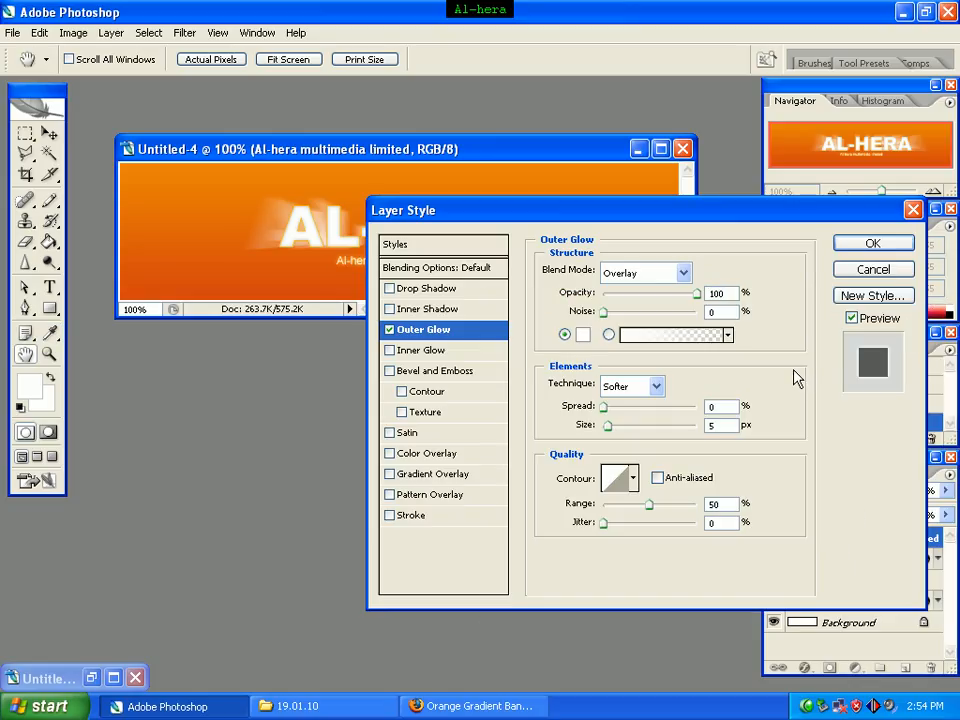
{"action": "double_click", "coordinate": [712, 426]}
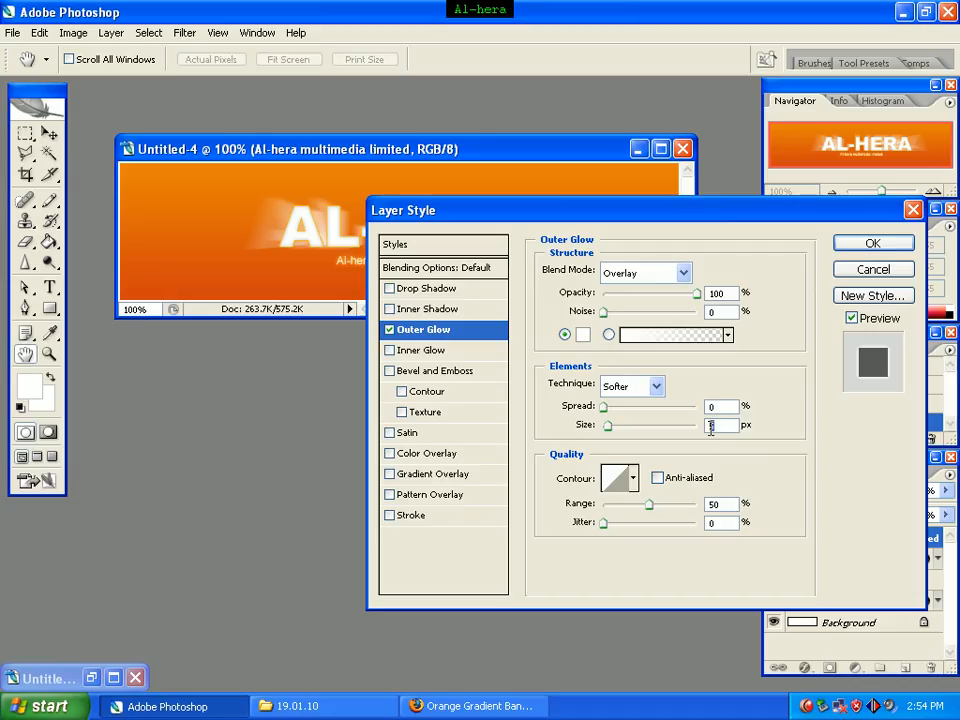
{"action": "type", "text": "15"}
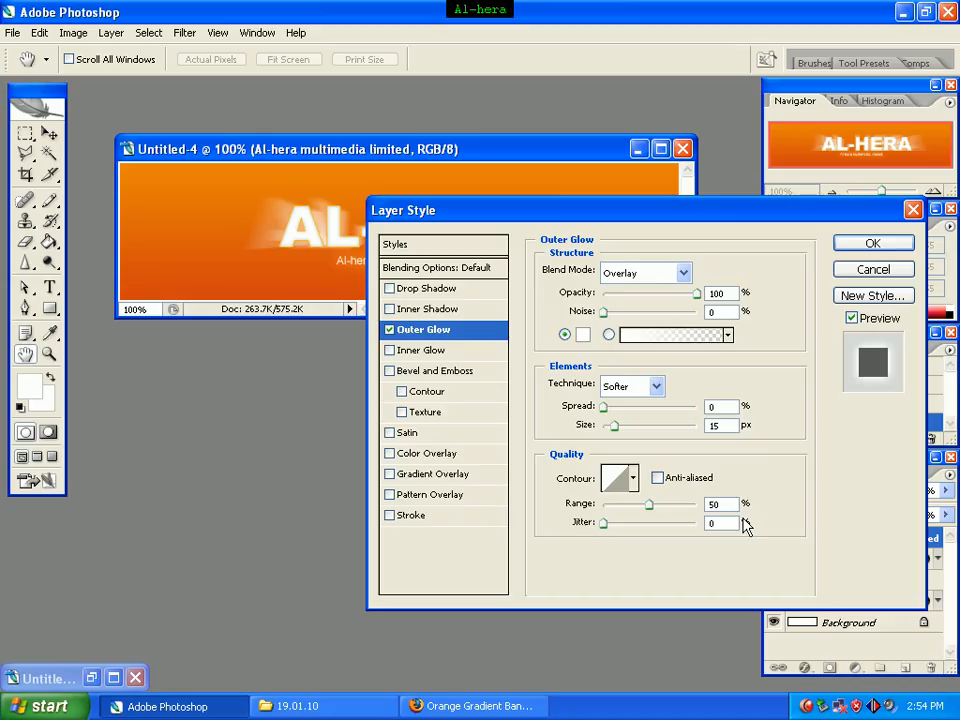
{"action": "left_click", "coordinate": [838, 248]}
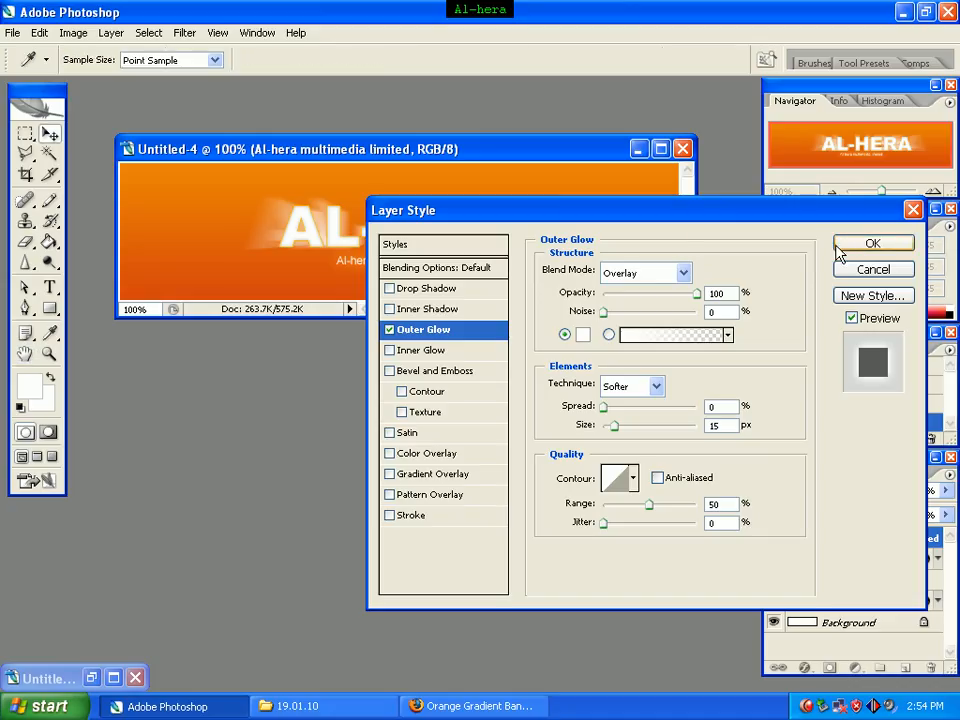